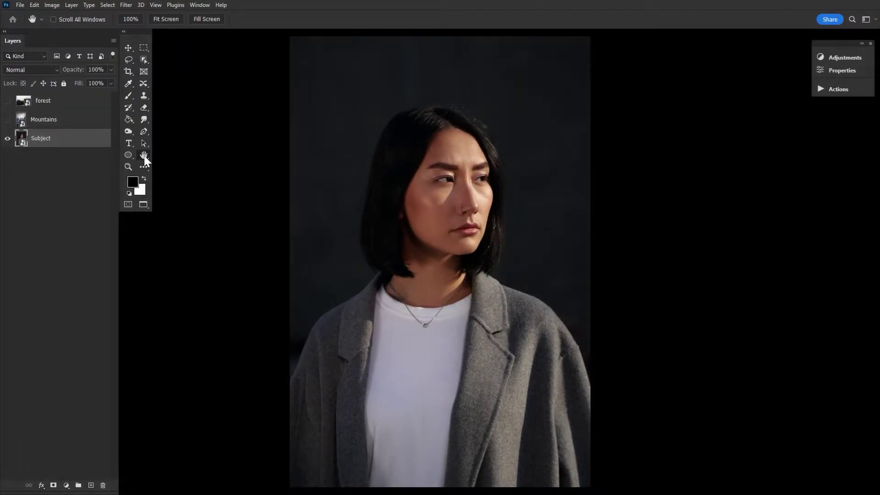
Preview the Mountains and forest images by toggling their visibility, leaving both hidden
{"action": "left_click", "coordinate": [75, 125]}
{"action": "left_click", "coordinate": [63, 142]}
{"action": "left_click", "coordinate": [8, 119]}
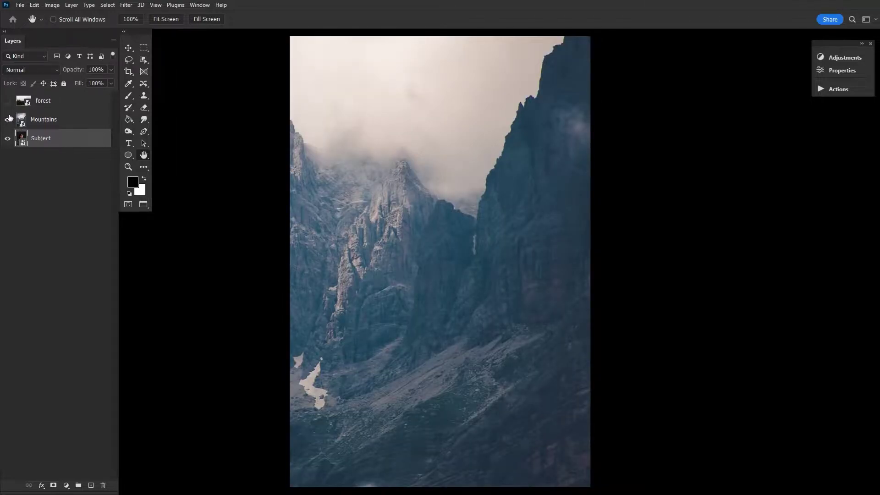
{"action": "left_click", "coordinate": [8, 102]}
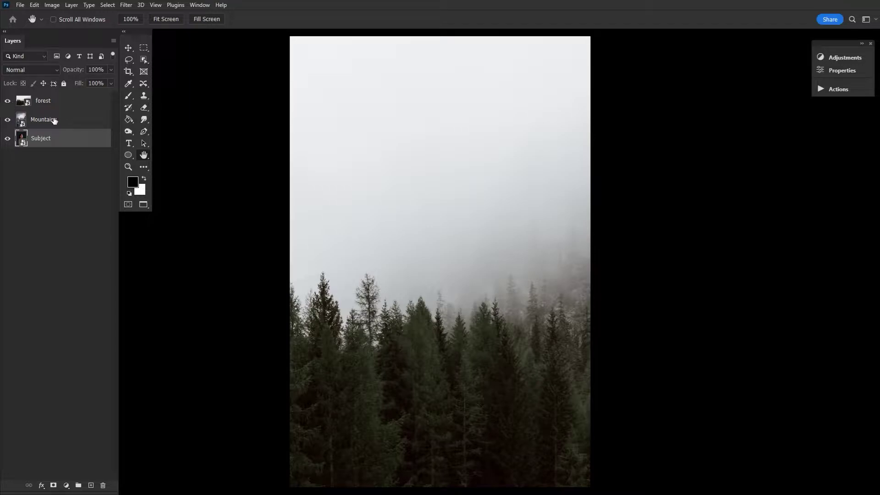
{"action": "left_click", "coordinate": [8, 105]}
{"action": "left_click", "coordinate": [8, 122]}
{"action": "left_click", "coordinate": [8, 121]}
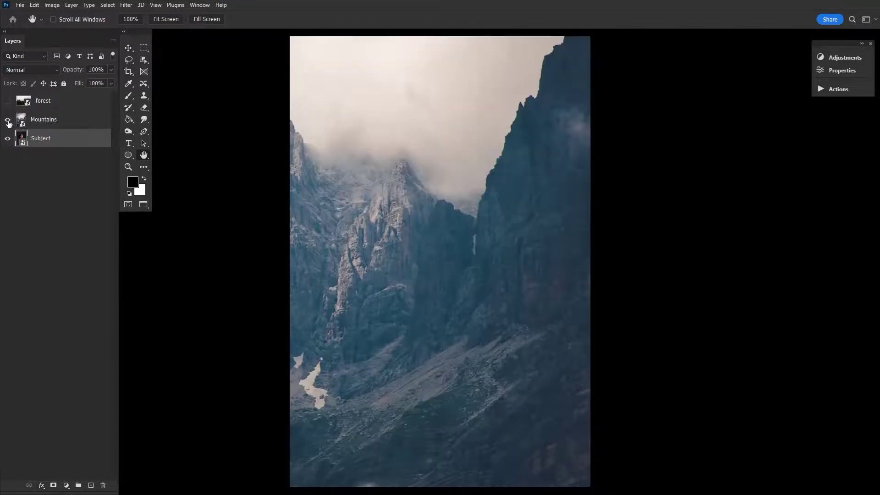
{"action": "left_click", "coordinate": [9, 104]}
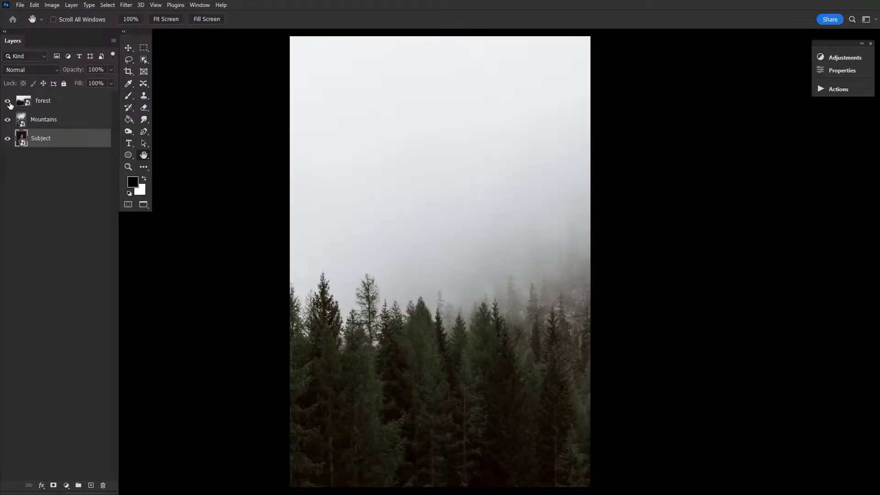
{"action": "left_click", "coordinate": [8, 104]}
{"action": "left_click", "coordinate": [8, 121]}
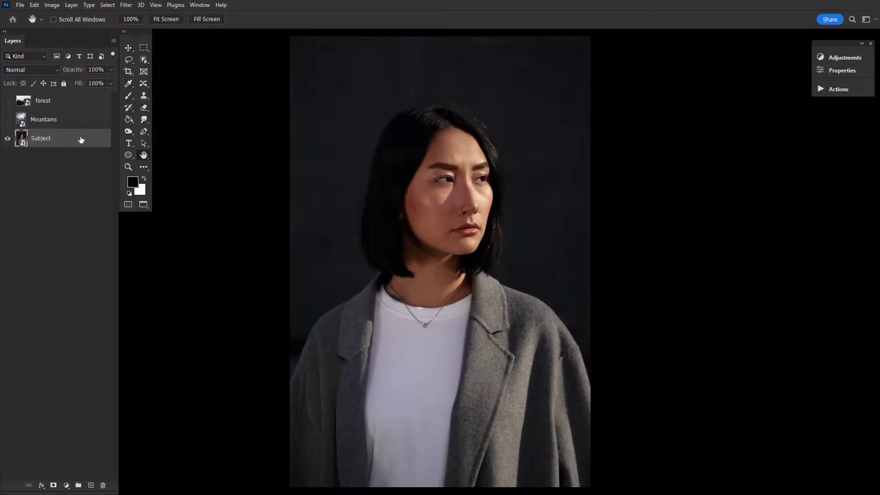
Select the woman with Select Subject and mask out the dark background on the Subject layer
{"action": "left_click", "coordinate": [143, 60]}
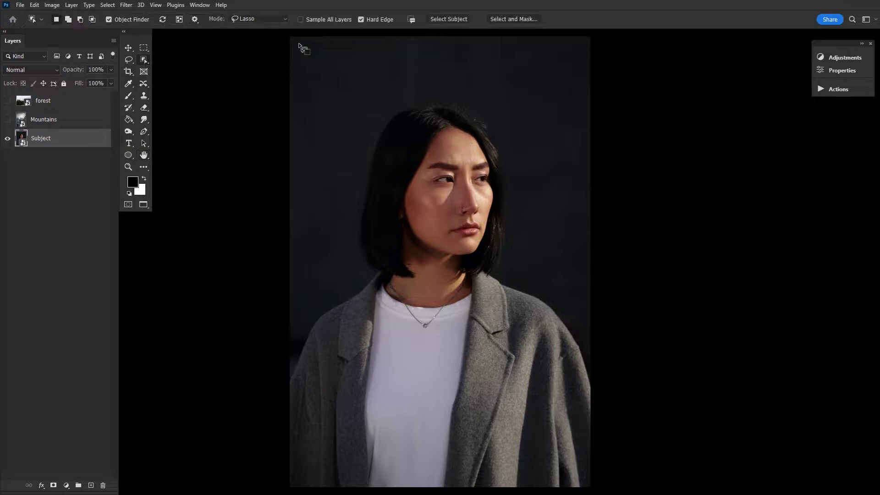
{"action": "left_click", "coordinate": [447, 19]}
{"action": "left_click", "coordinate": [54, 485]}
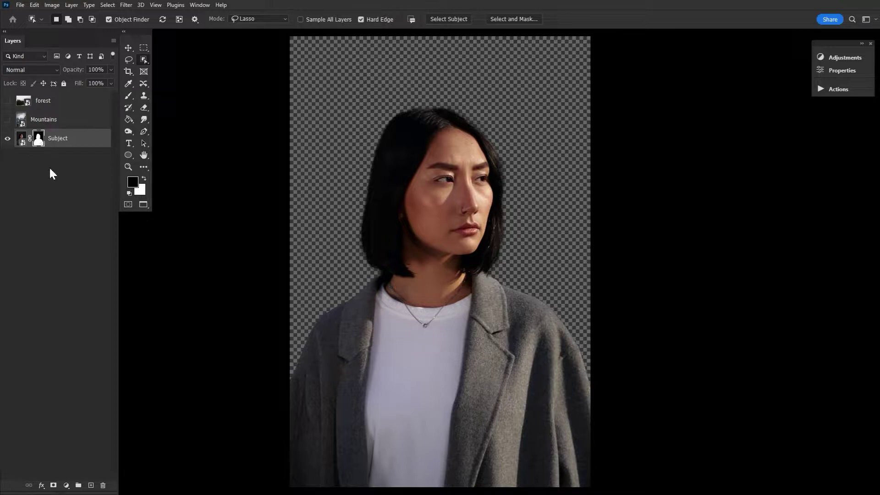
{"action": "left_click", "coordinate": [66, 484]}
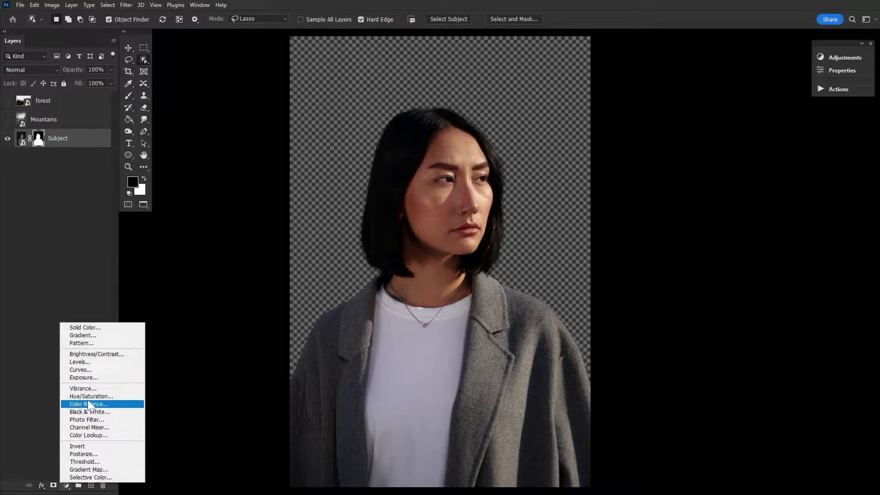
Add a white (ffffff) Solid Color fill layer and move it below the Subject layer
{"action": "left_click", "coordinate": [91, 327]}
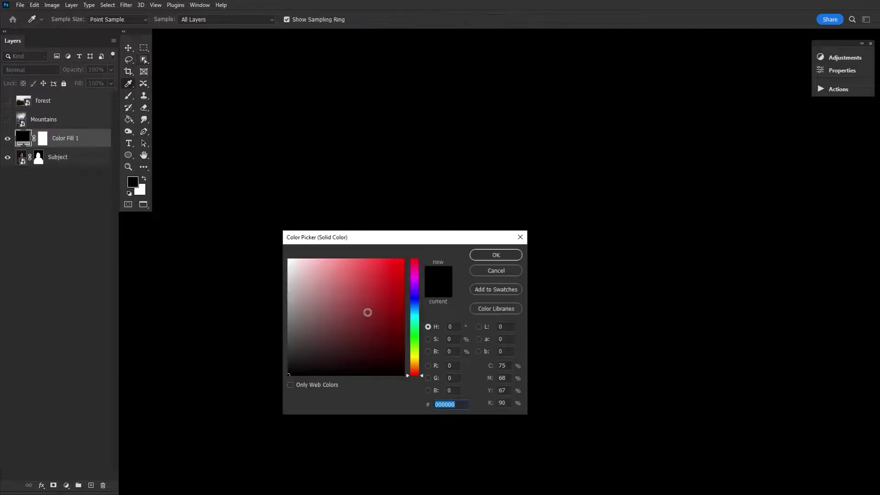
{"action": "type", "text": "ffffff"}
{"action": "left_click", "coordinate": [474, 256]}
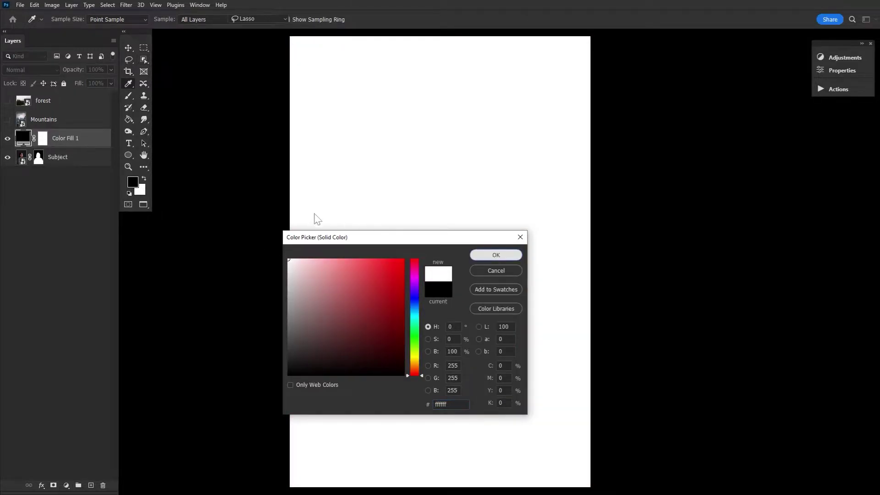
{"action": "left_click_drag", "start_coordinate": [97, 140], "coordinate": [94, 181]}
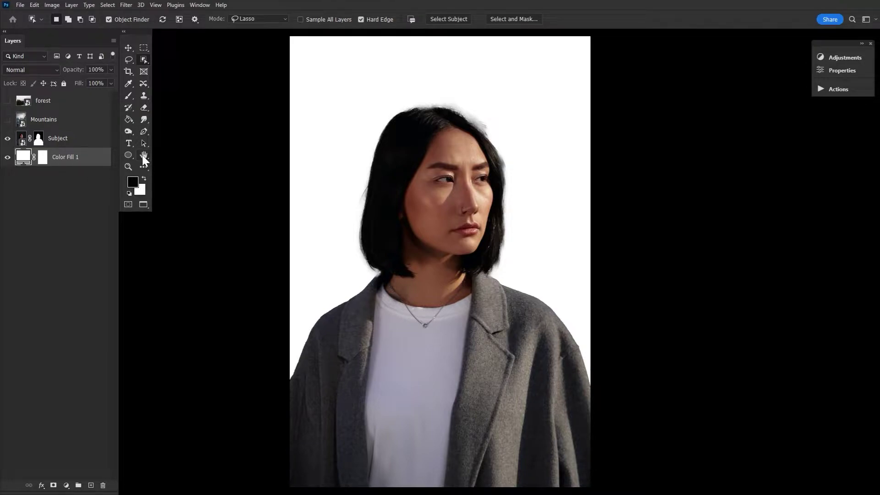
{"action": "left_click", "coordinate": [102, 144]}
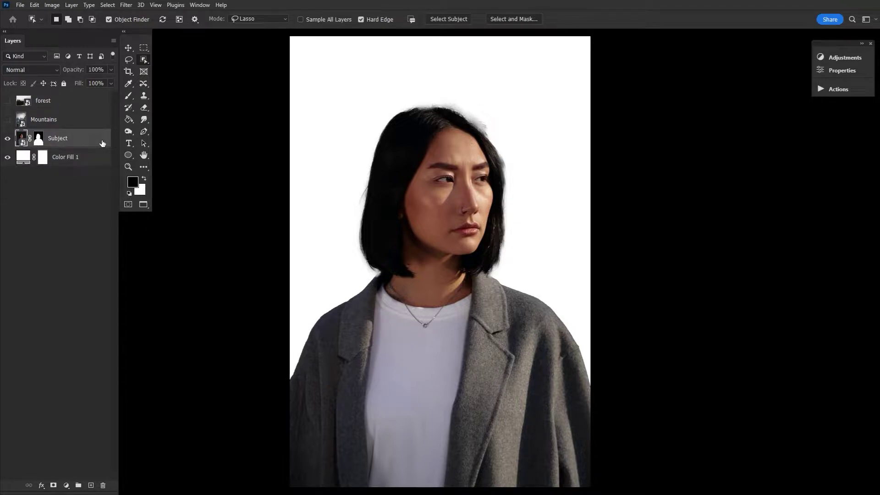
Apply Hue/Saturation to Subject with Saturation at -100
{"action": "left_click", "coordinate": [58, 6]}
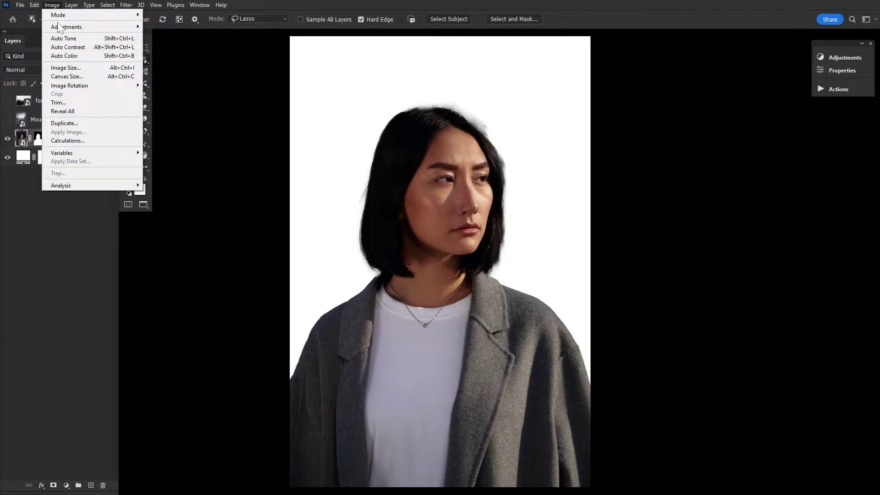
{"action": "mouse_move", "coordinate": [57, 23]}
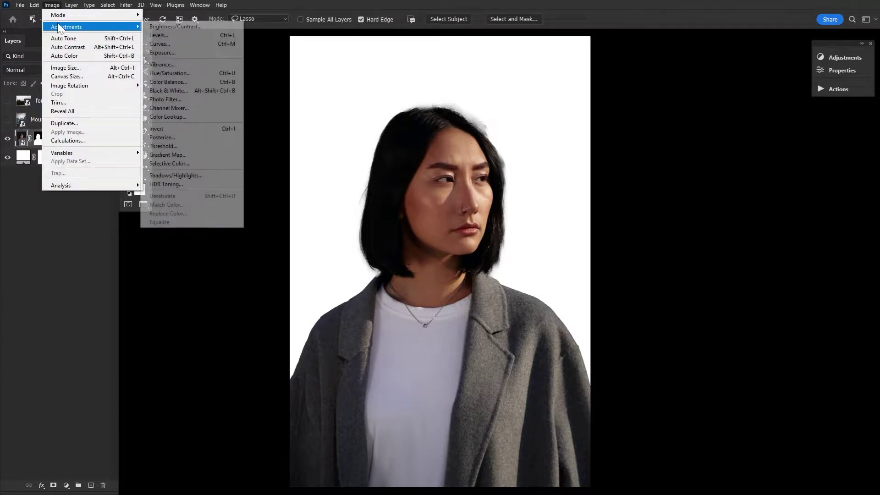
{"action": "left_click", "coordinate": [165, 75]}
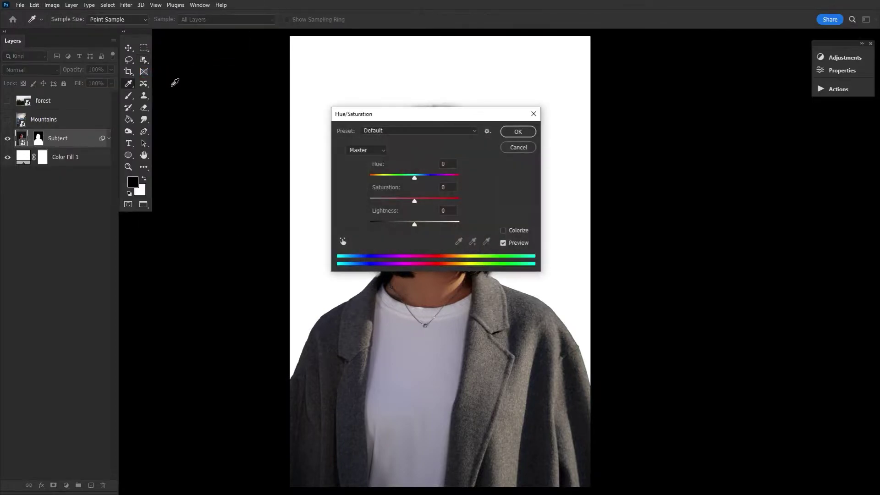
{"action": "left_click_drag", "start_coordinate": [414, 201], "coordinate": [346, 214]}
{"action": "left_click_drag", "start_coordinate": [460, 114], "coordinate": [315, 108]}
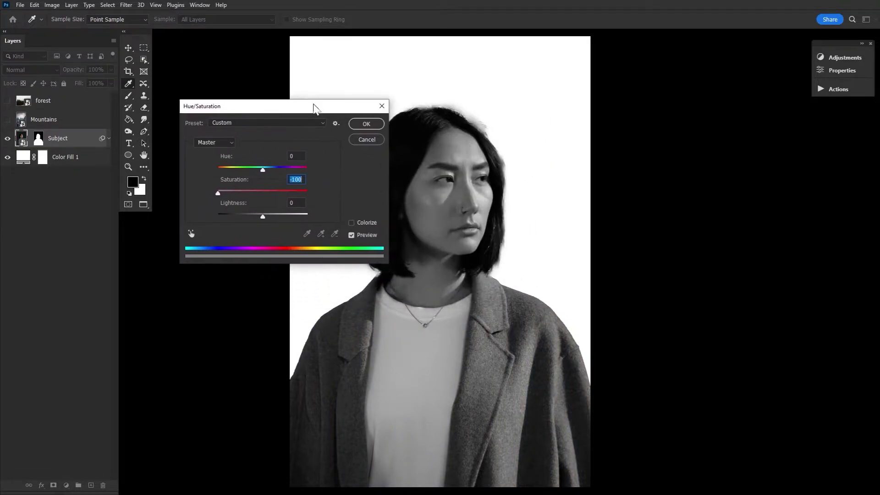
{"action": "left_click", "coordinate": [366, 124]}
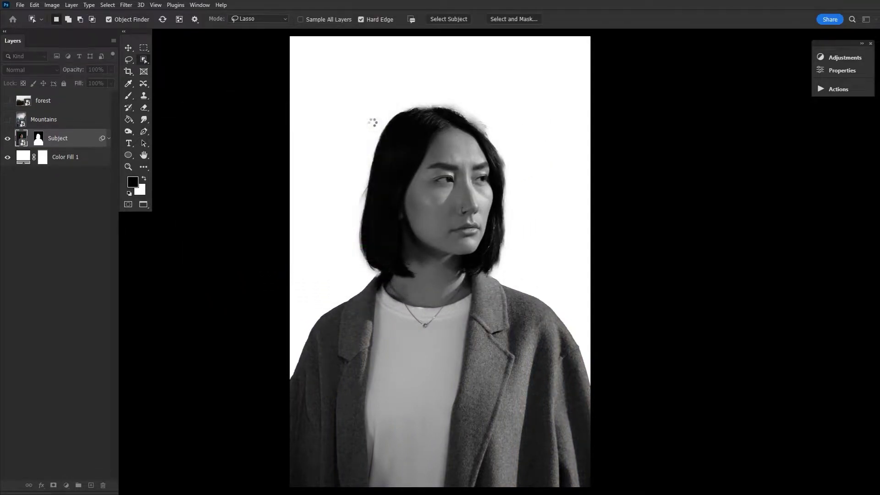
Apply Levels to Subject with black input 37 and white input 212
{"action": "left_click", "coordinate": [59, 9]}
{"action": "mouse_move", "coordinate": [64, 27]}
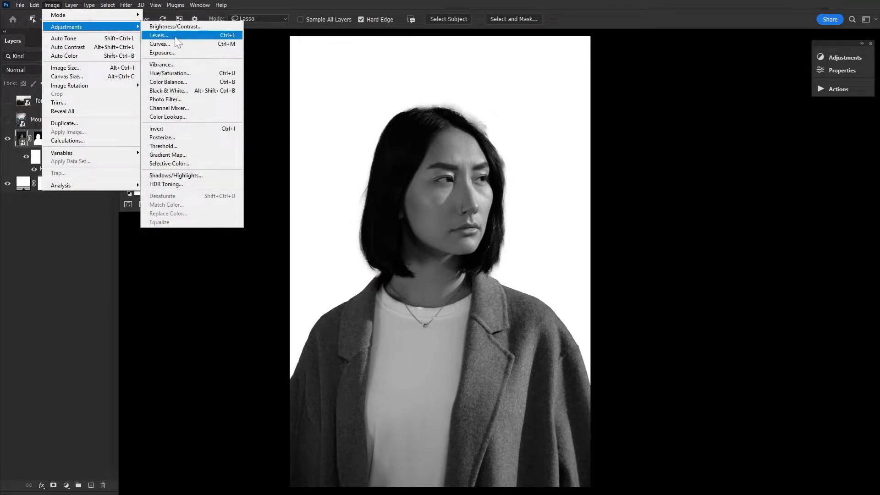
{"action": "left_click", "coordinate": [174, 35]}
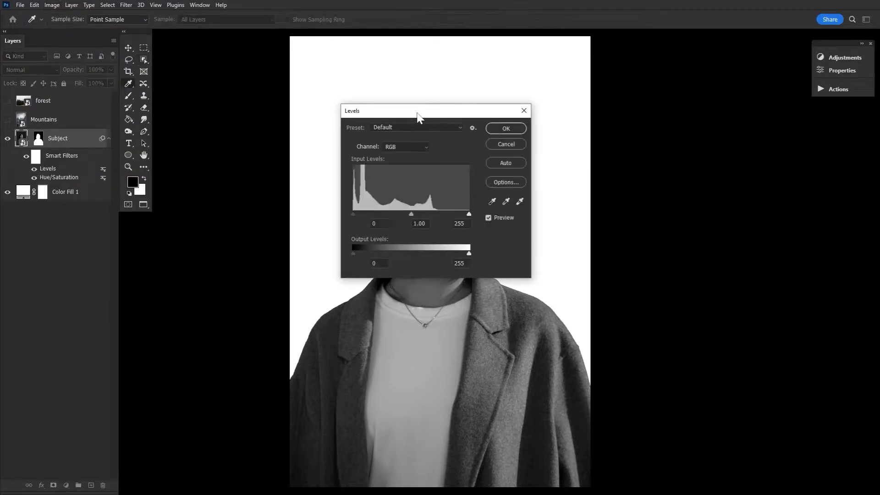
{"action": "left_click_drag", "start_coordinate": [418, 118], "coordinate": [293, 125]}
{"action": "left_click_drag", "start_coordinate": [228, 222], "coordinate": [242, 224]}
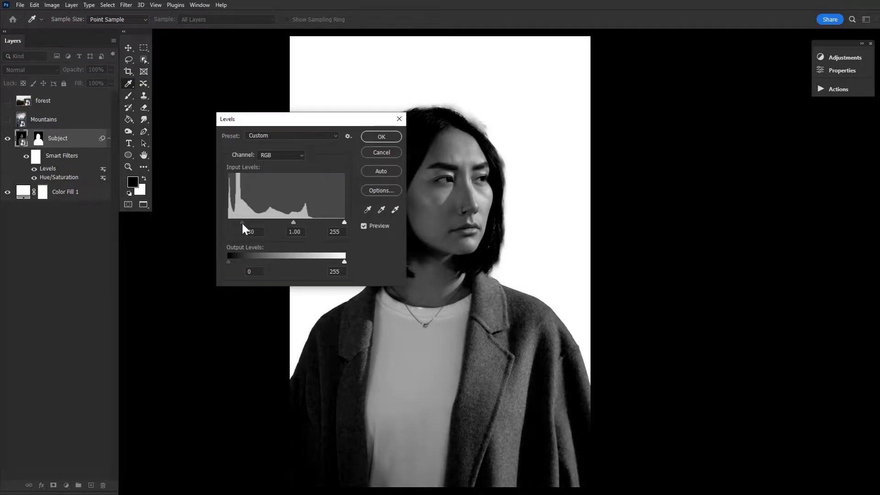
{"action": "left_click_drag", "start_coordinate": [344, 222], "coordinate": [327, 223]}
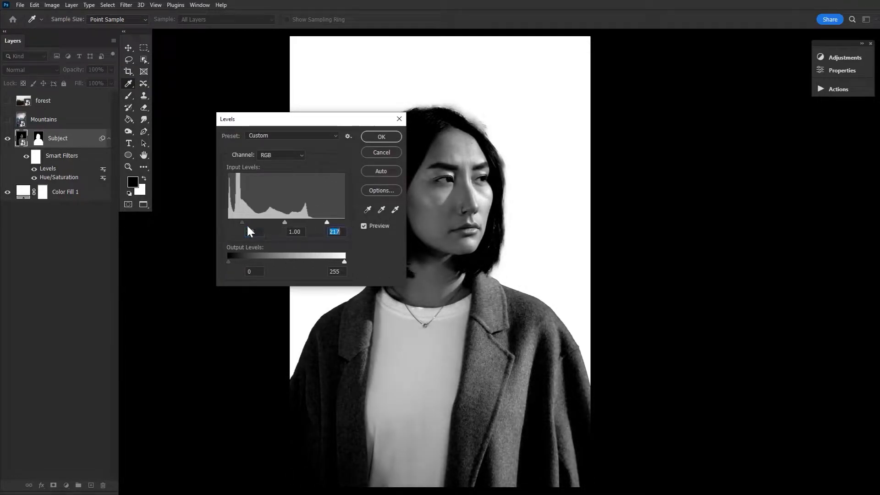
{"action": "left_click_drag", "start_coordinate": [243, 221], "coordinate": [246, 222]}
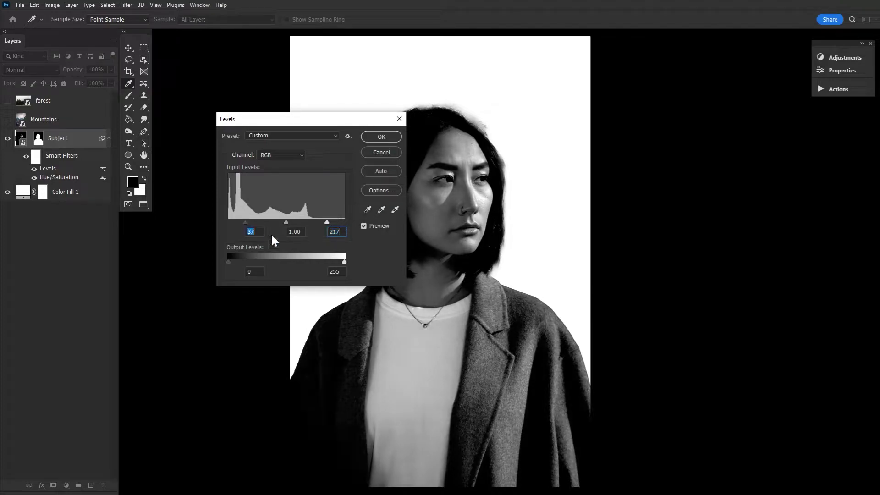
{"action": "left_click_drag", "start_coordinate": [327, 223], "coordinate": [324, 222]}
{"action": "left_click", "coordinate": [372, 137]}
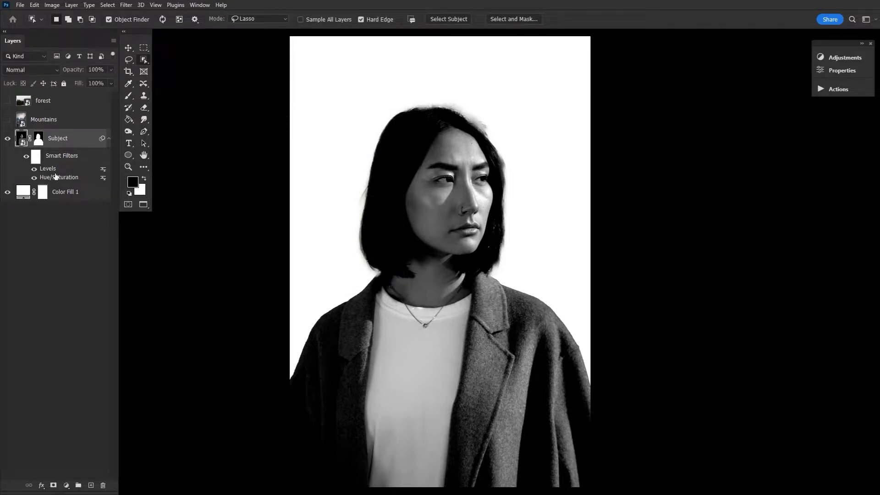
Reopen the Levels smart filter and lower the white input to 204
{"action": "right_click", "coordinate": [85, 143]}
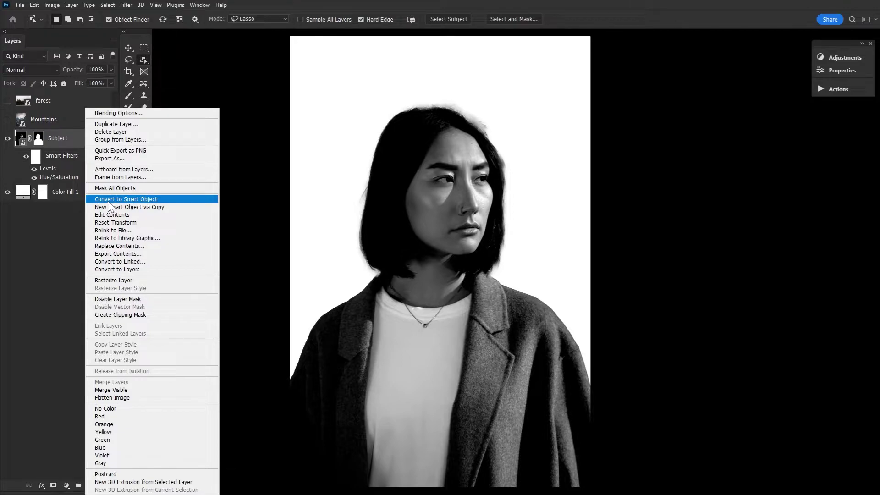
{"action": "left_click", "coordinate": [61, 166]}
{"action": "double_click", "coordinate": [60, 169]}
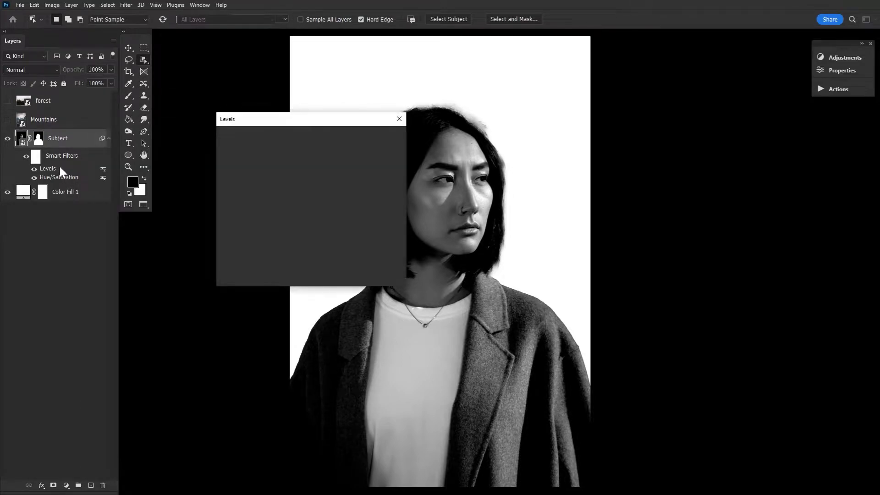
{"action": "left_click_drag", "start_coordinate": [324, 223], "coordinate": [320, 222]}
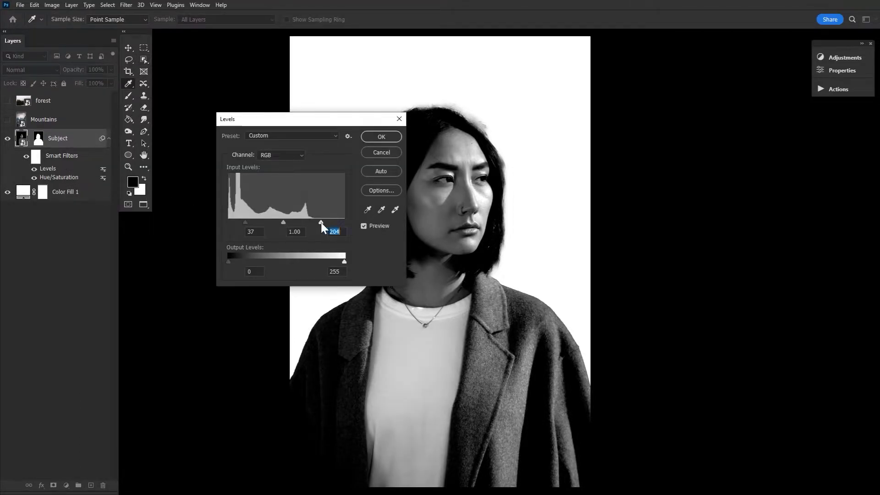
{"action": "left_click", "coordinate": [374, 136]}
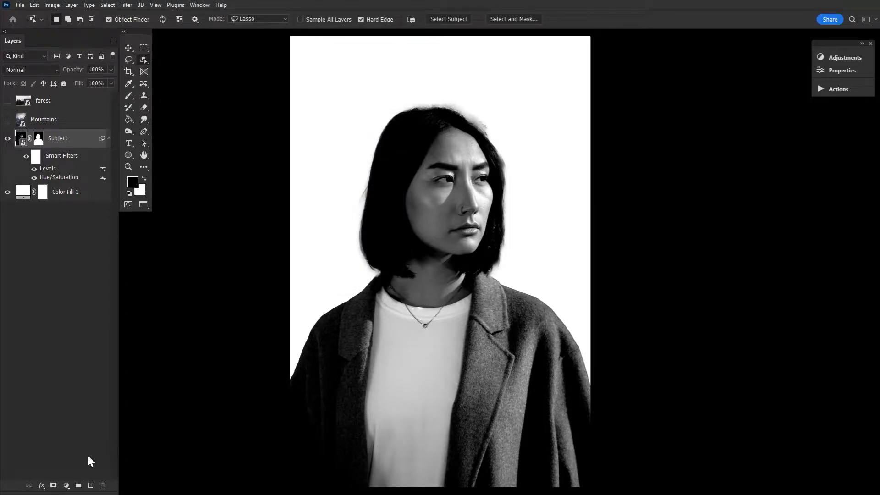
Create Group 1 and copy the woman's silhouette mask onto it
{"action": "left_click", "coordinate": [78, 485]}
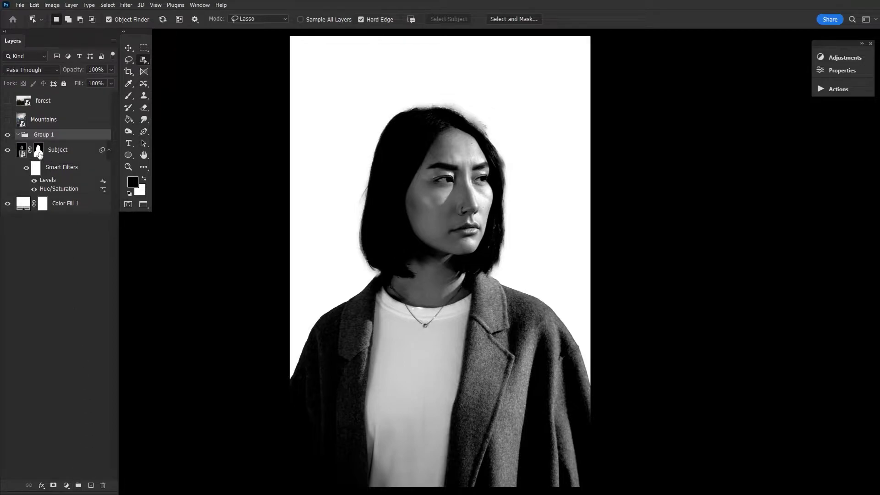
{"action": "left_click_drag", "start_coordinate": [39, 154], "coordinate": [71, 131]}
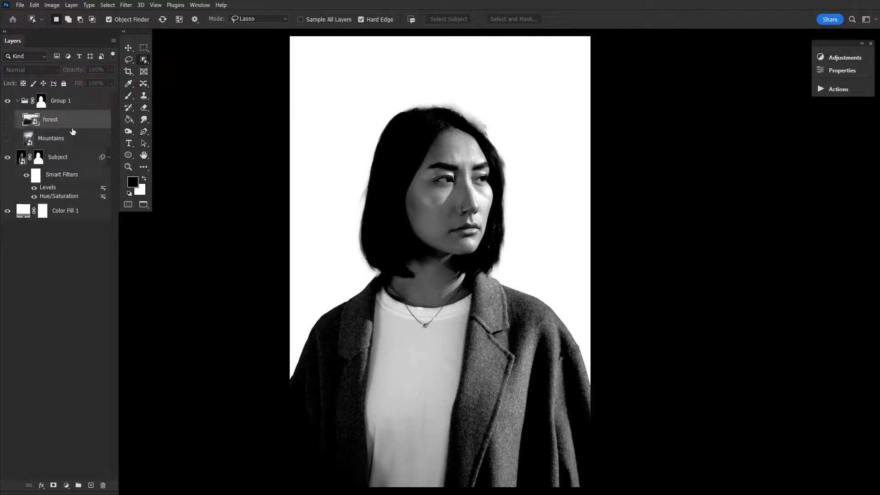
Show the Mountains and forest layers and position both inside the silhouette
{"action": "left_click", "coordinate": [8, 139]}
{"action": "left_click", "coordinate": [71, 141]}
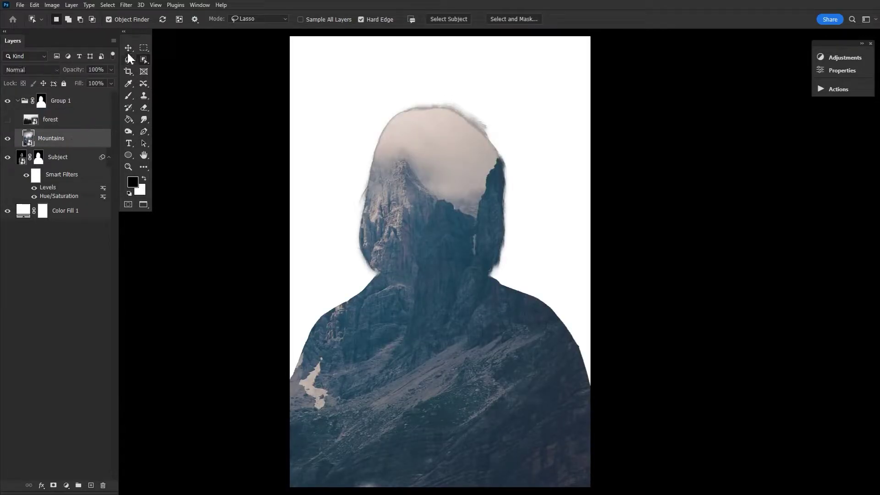
{"action": "left_click", "coordinate": [128, 47]}
{"action": "left_click_drag", "start_coordinate": [401, 270], "coordinate": [418, 304]}
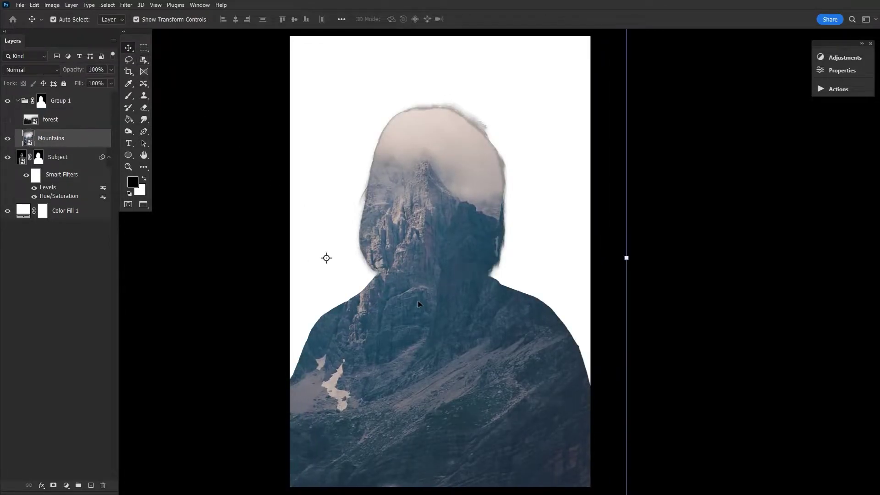
{"action": "left_click", "coordinate": [8, 120]}
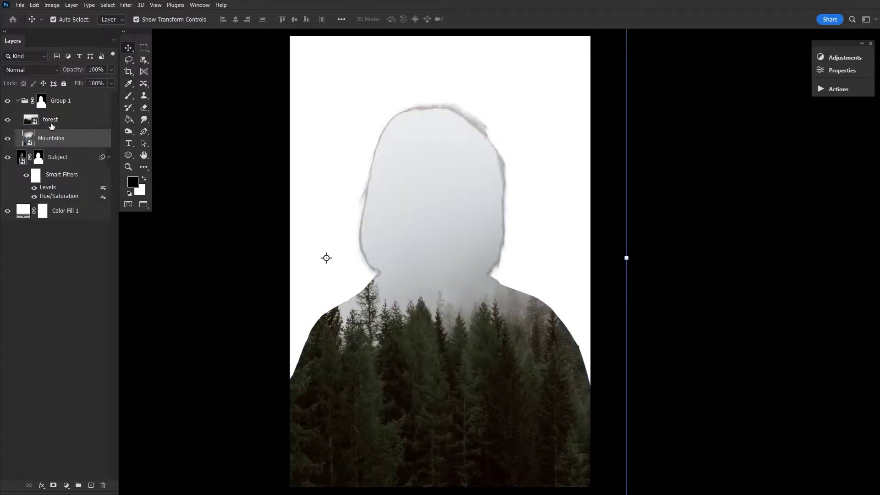
{"action": "left_click", "coordinate": [80, 126]}
{"action": "left_click_drag", "start_coordinate": [460, 290], "coordinate": [474, 293]}
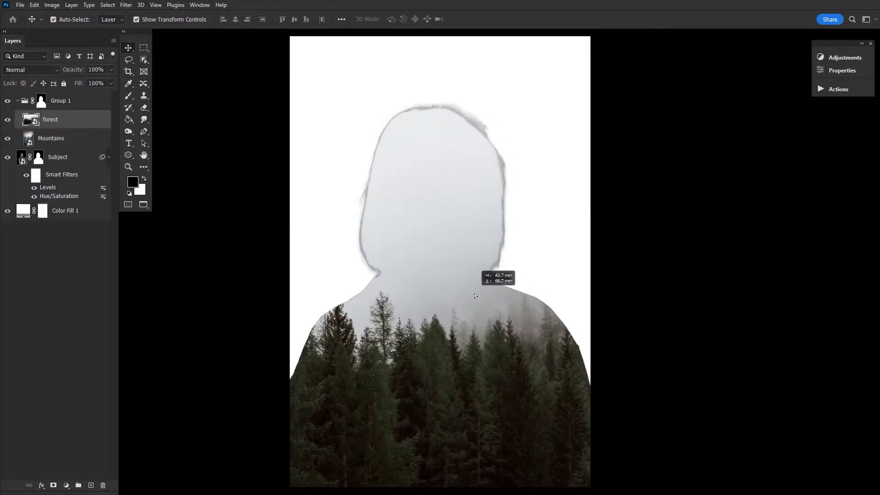
{"action": "right_click", "coordinate": [435, 296]}
{"action": "left_click", "coordinate": [412, 275]}
{"action": "left_click_drag", "start_coordinate": [437, 211], "coordinate": [439, 250]}
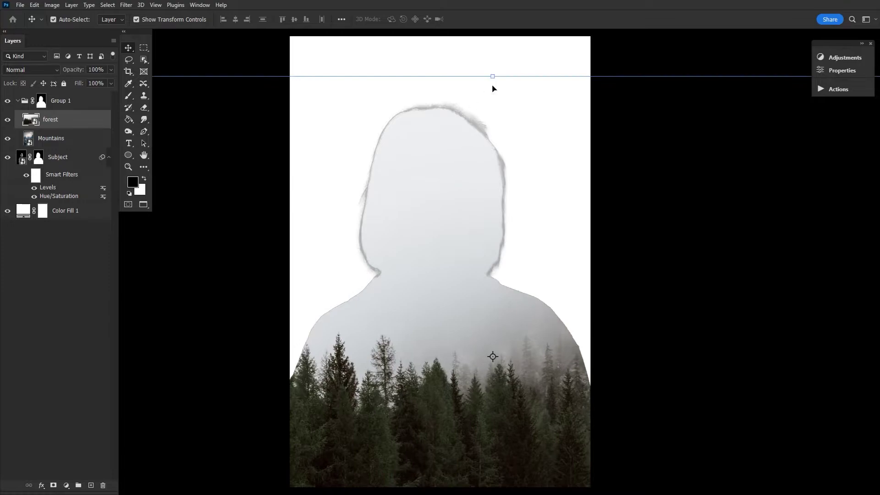
Flip the forest layer vertically, blend it with Lighten, and settle it over the lower body
{"action": "left_click", "coordinate": [499, 77]}
{"action": "left_click", "coordinate": [436, 194]}
{"action": "left_click", "coordinate": [485, 75]}
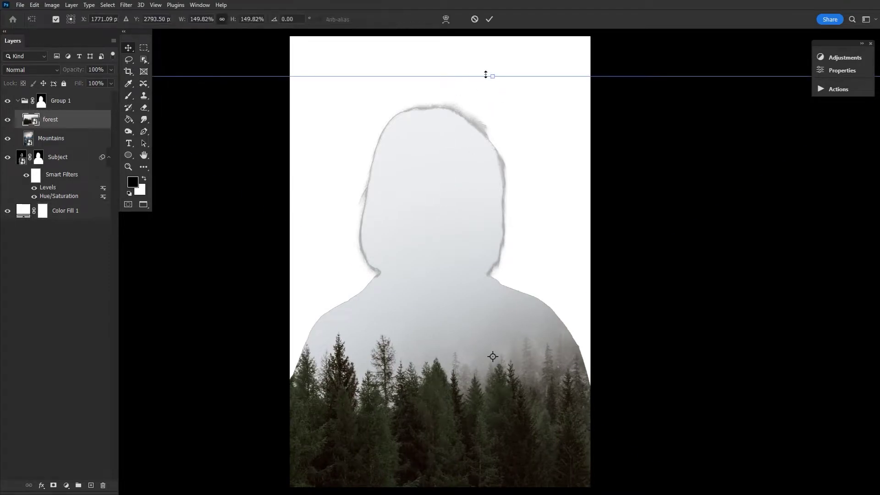
{"action": "right_click", "coordinate": [486, 76]}
{"action": "left_click", "coordinate": [502, 239]}
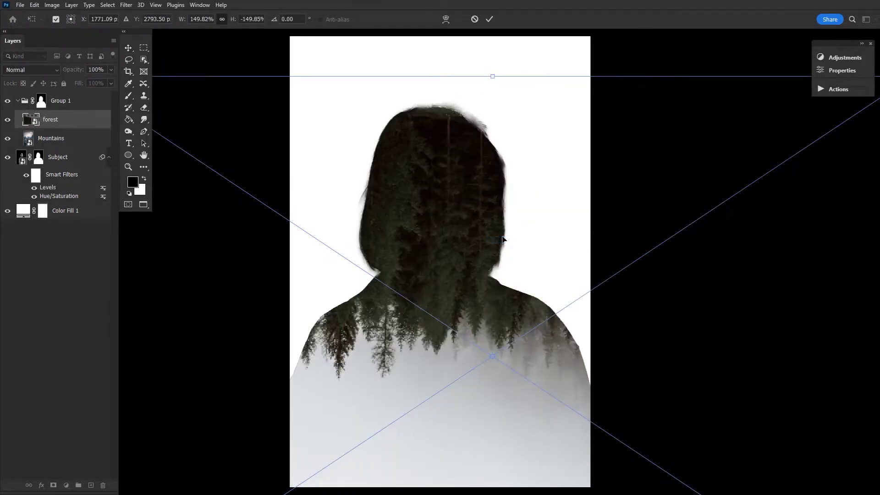
{"action": "left_click", "coordinate": [490, 19]}
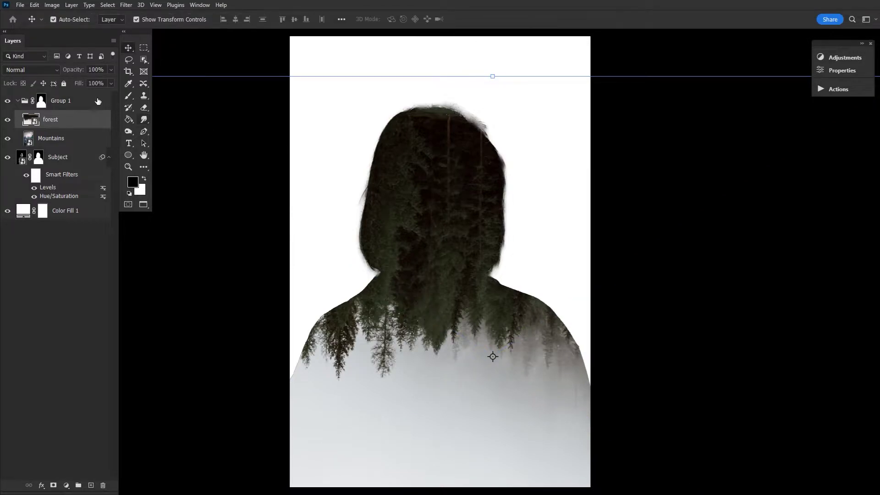
{"action": "left_click", "coordinate": [35, 70]}
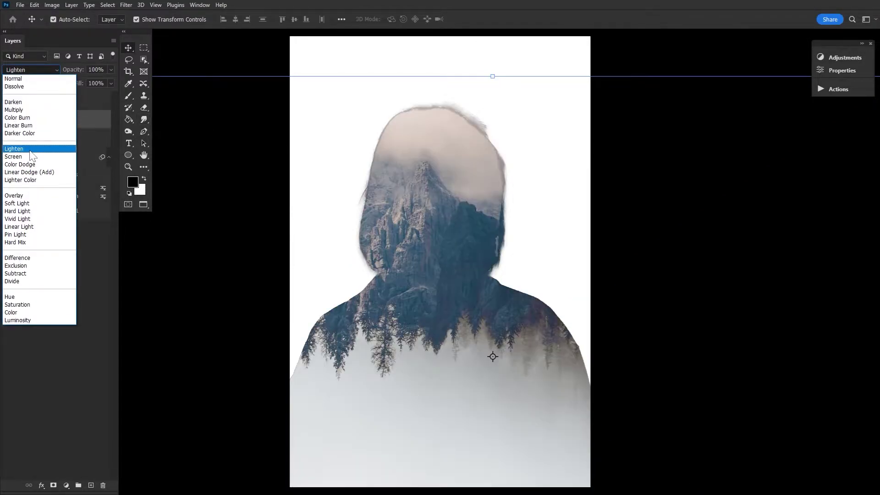
{"action": "left_click", "coordinate": [32, 150]}
{"action": "left_click_drag", "start_coordinate": [449, 174], "coordinate": [526, 222]}
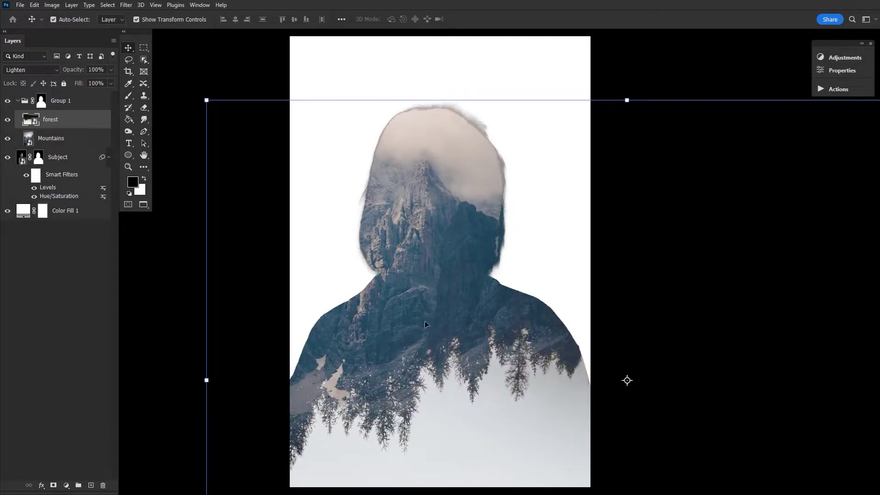
Add a Gradient Map 1 adjustment layer atop Group 1 to make the fill black and white
{"action": "left_click", "coordinate": [143, 155]}
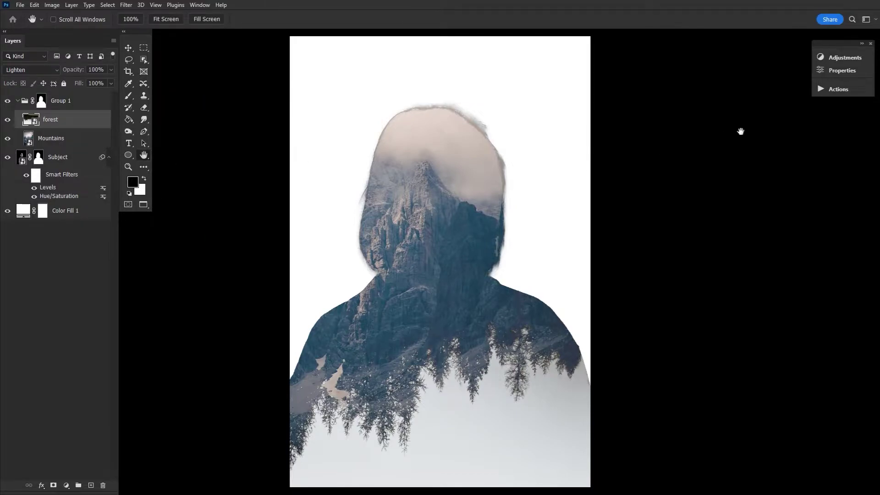
{"action": "left_click", "coordinate": [829, 59]}
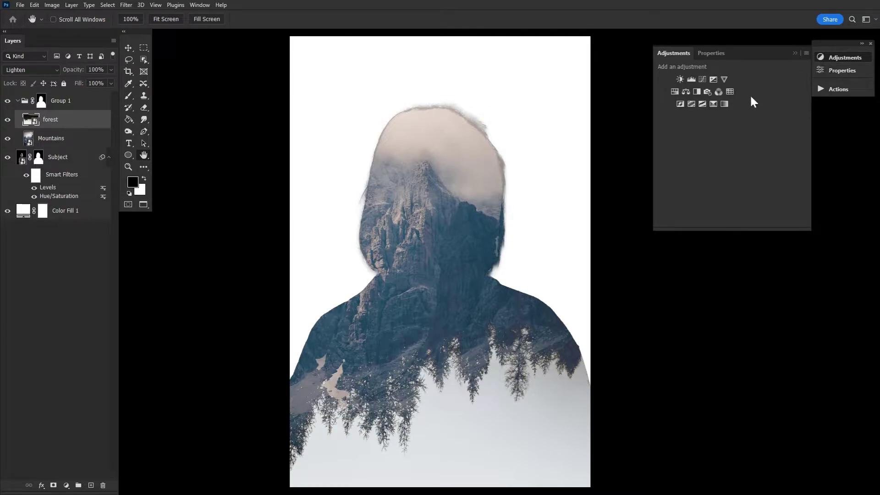
{"action": "left_click", "coordinate": [724, 103]}
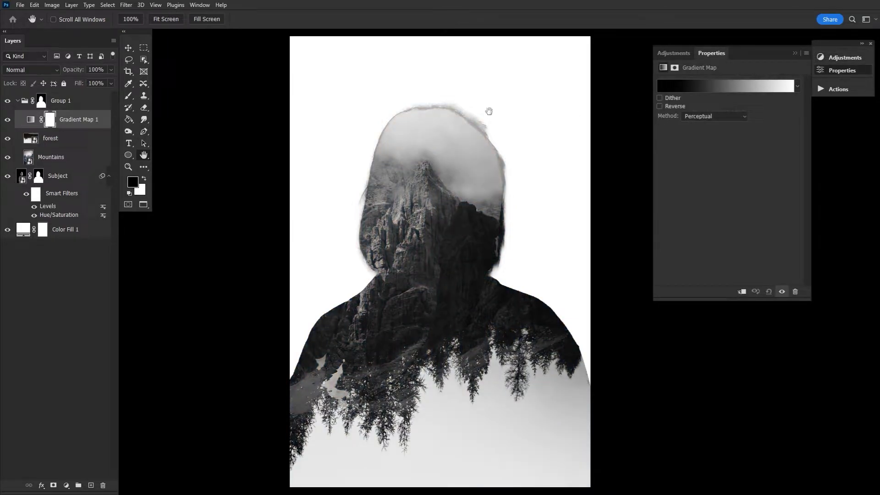
{"action": "left_click", "coordinate": [8, 121]}
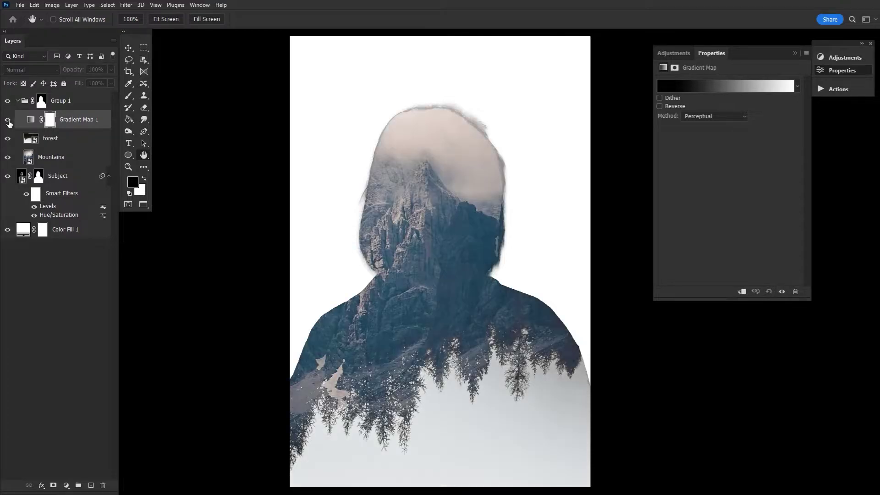
{"action": "left_click", "coordinate": [8, 121]}
{"action": "left_click", "coordinate": [87, 104]}
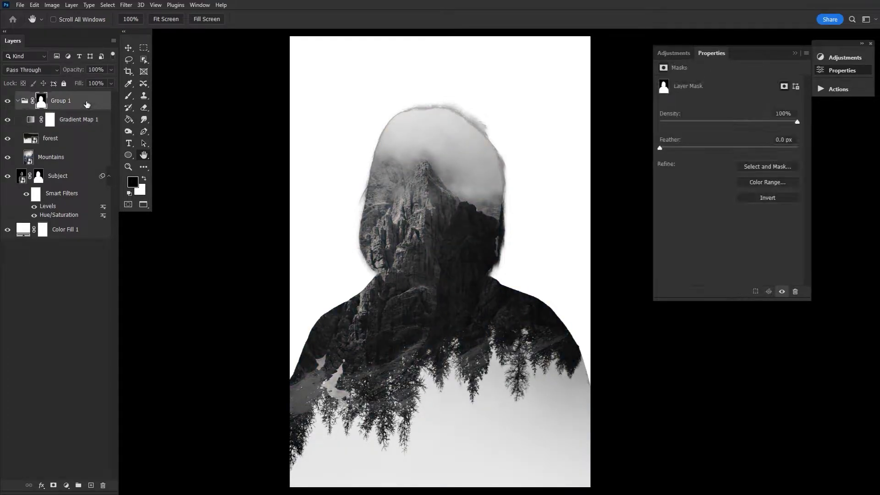
{"action": "left_click", "coordinate": [85, 122]}
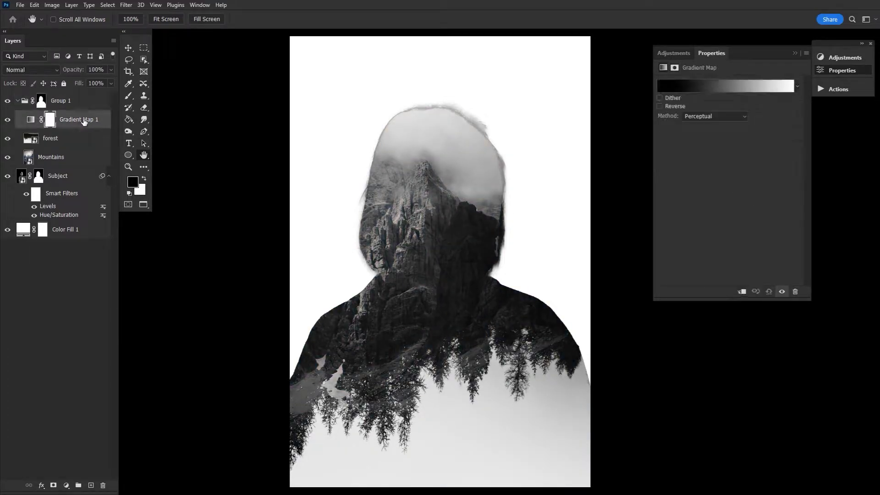
Add a Color Balance adjustment with Cyan–Red set to -1
{"action": "left_click", "coordinate": [832, 59]}
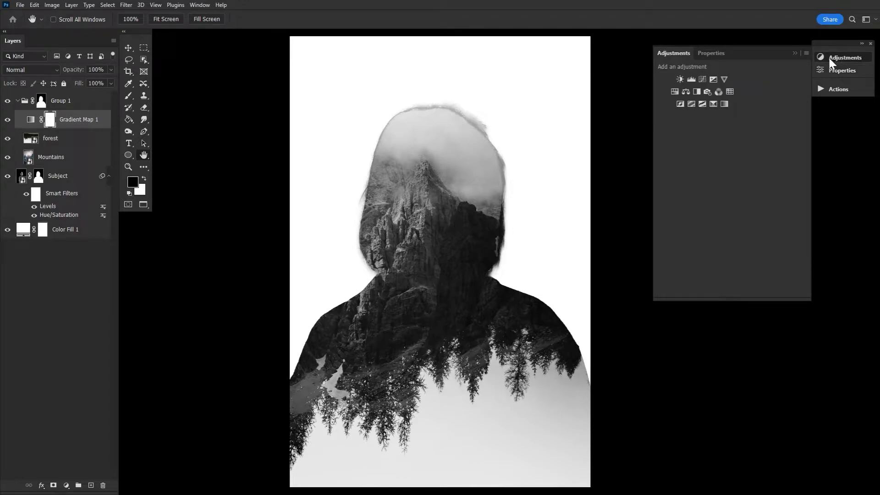
{"action": "left_click", "coordinate": [686, 91]}
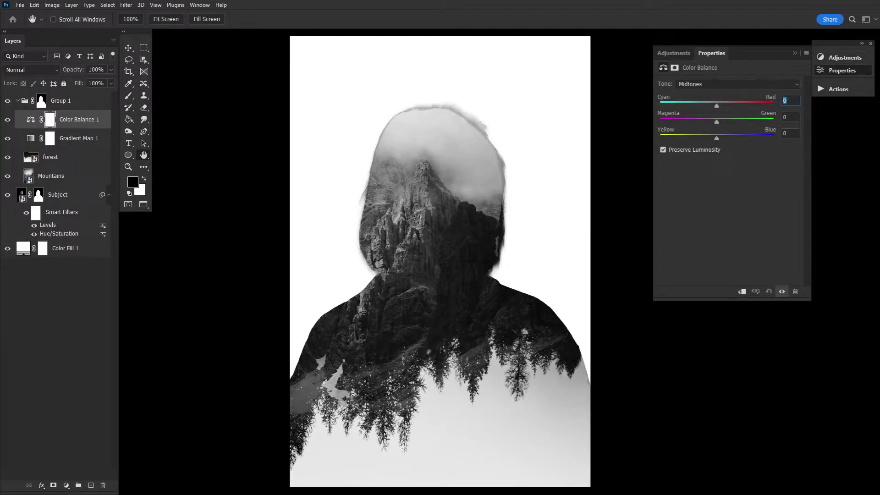
{"action": "type", "text": "-11"}
{"action": "left_click", "coordinate": [835, 69]}
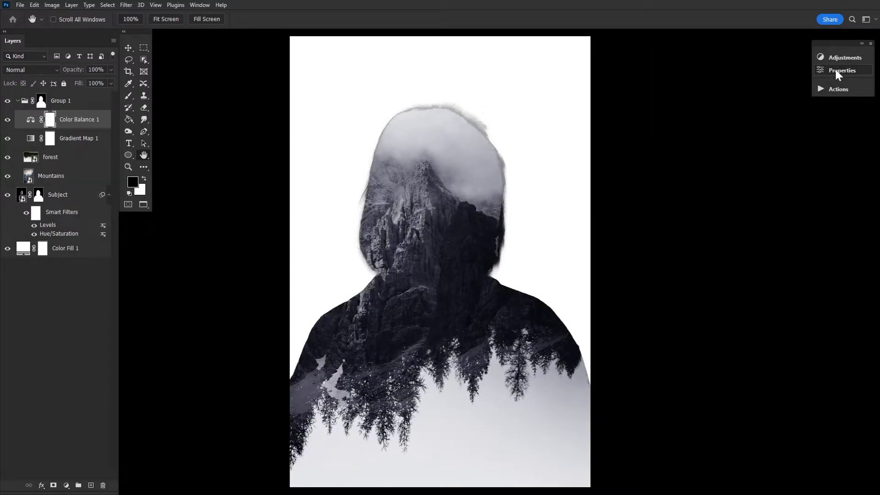
Add a Brightness/Contrast adjustment with Brightness 17 and Contrast 25
{"action": "left_click", "coordinate": [834, 57]}
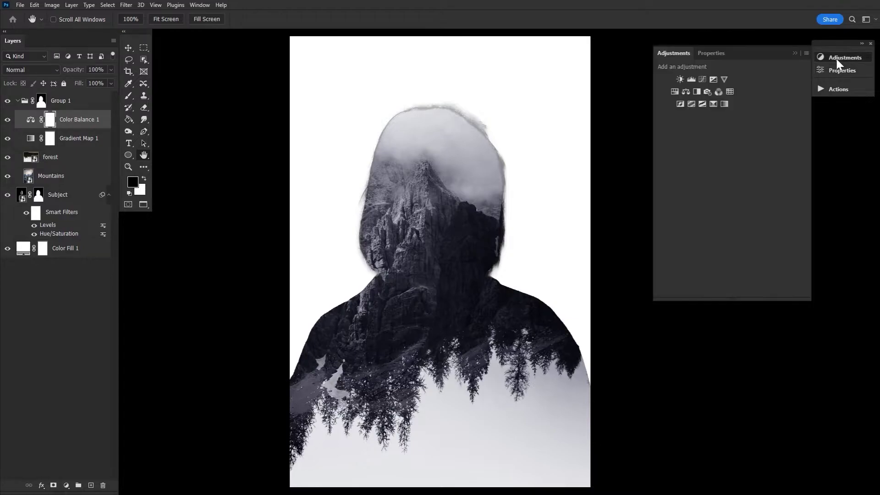
{"action": "left_click", "coordinate": [678, 76]}
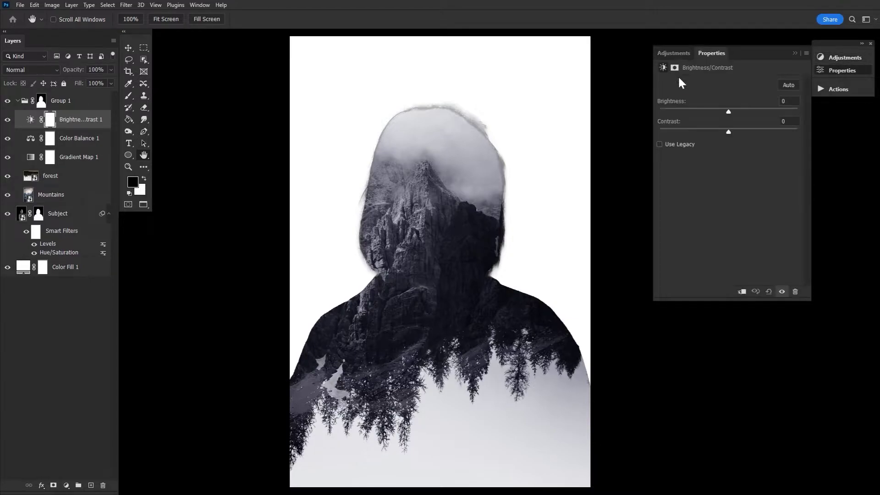
{"action": "left_click_drag", "start_coordinate": [732, 111], "coordinate": [749, 131]}
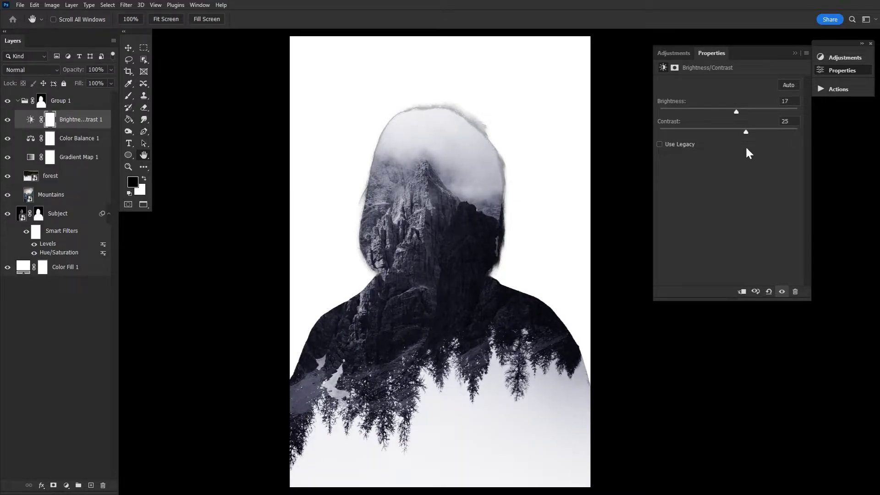
{"action": "left_click", "coordinate": [838, 70]}
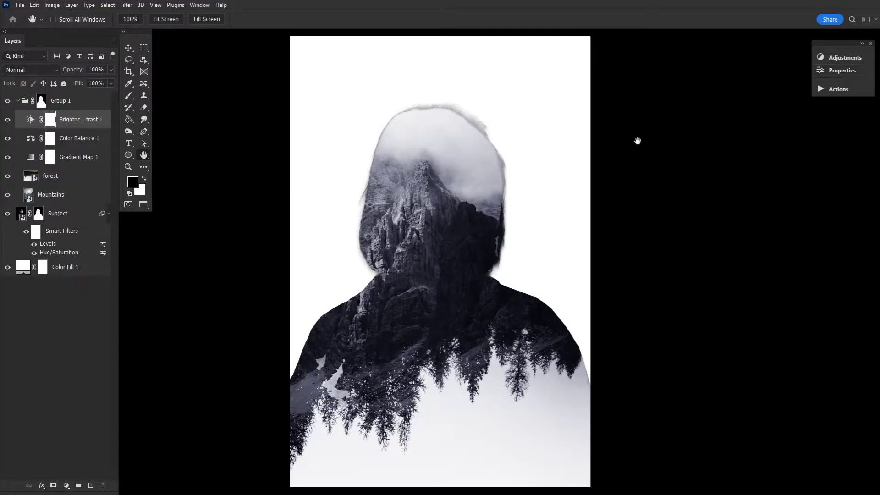
Duplicate Subject, move the copy to the top of the stack, and set it to Screen
{"action": "left_click", "coordinate": [80, 218]}
{"action": "right_click", "coordinate": [80, 217]}
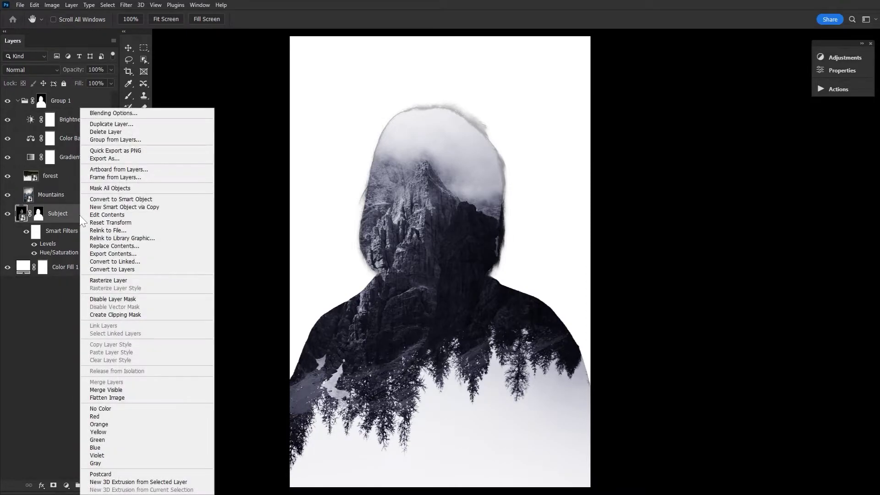
{"action": "left_click", "coordinate": [114, 124]}
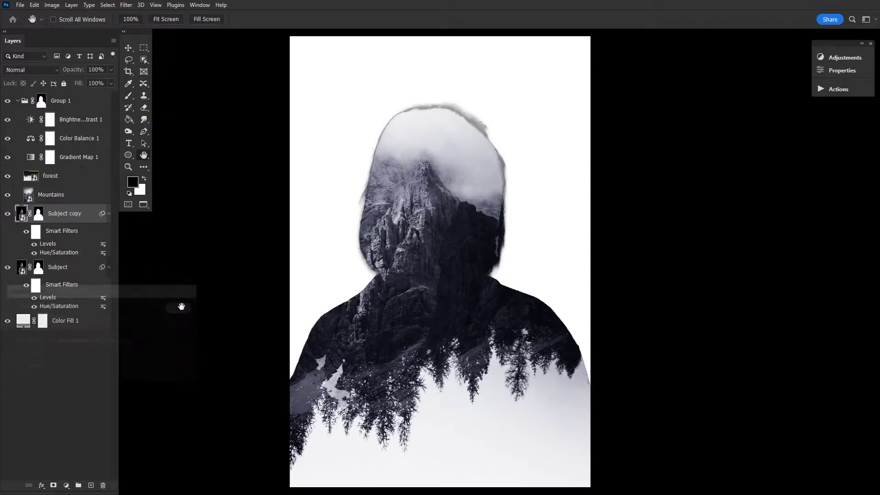
{"action": "left_click_drag", "start_coordinate": [84, 215], "coordinate": [85, 95]}
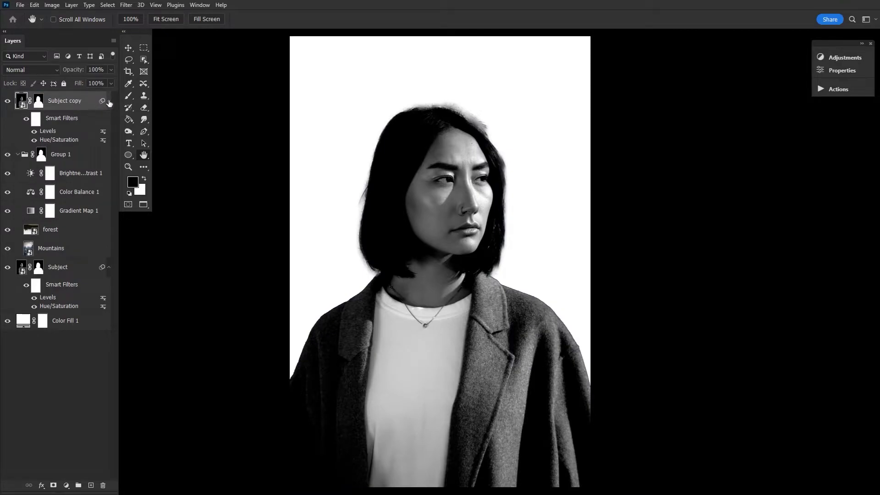
{"action": "left_click", "coordinate": [46, 70]}
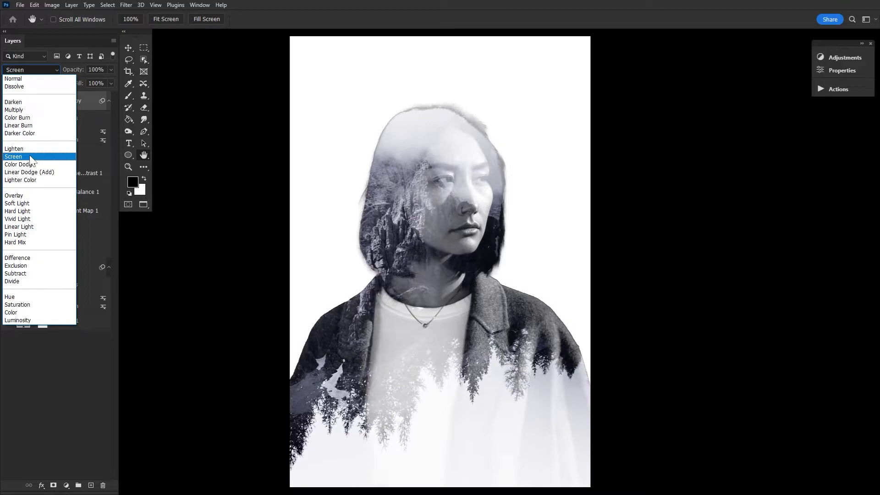
{"action": "left_click", "coordinate": [32, 158]}
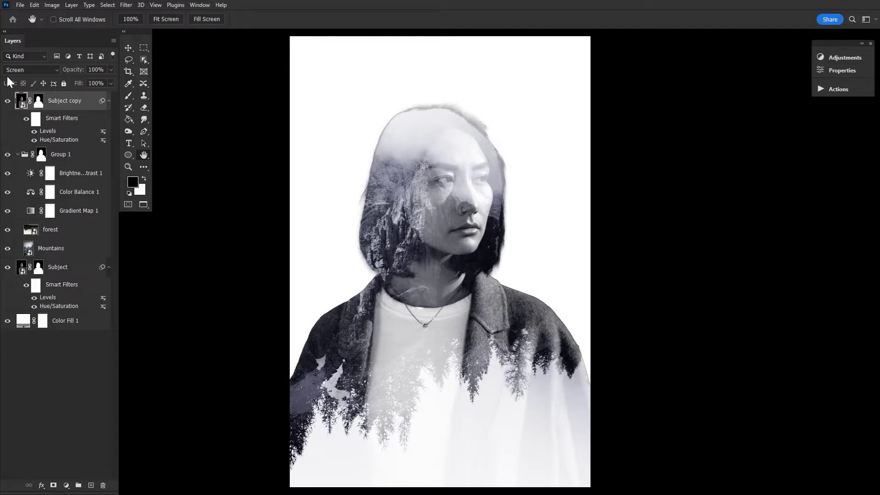
Set the Levels filter on Subject copy to input levels 78, 1.07 and 184
{"action": "double_click", "coordinate": [47, 131]}
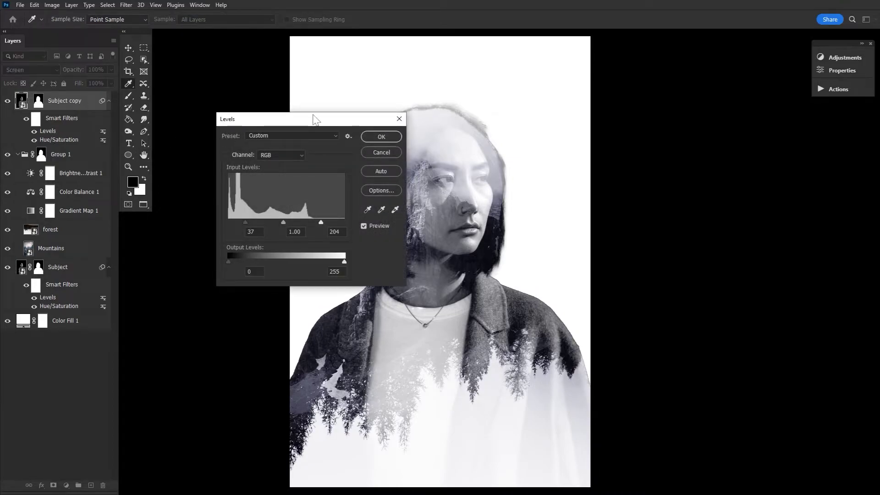
{"action": "left_click_drag", "start_coordinate": [312, 119], "coordinate": [257, 126]}
{"action": "left_click_drag", "start_coordinate": [192, 229], "coordinate": [204, 229]}
{"action": "left_click_drag", "start_coordinate": [263, 230], "coordinate": [260, 233]}
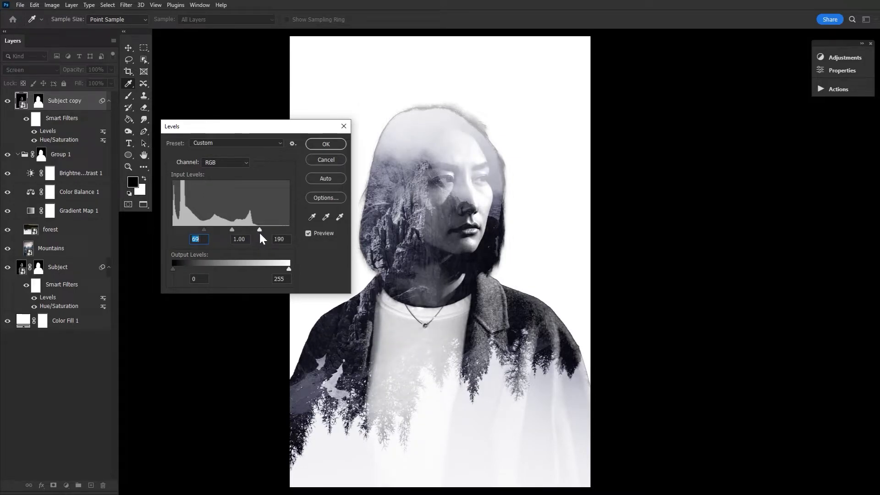
{"action": "left_click", "coordinate": [259, 230]}
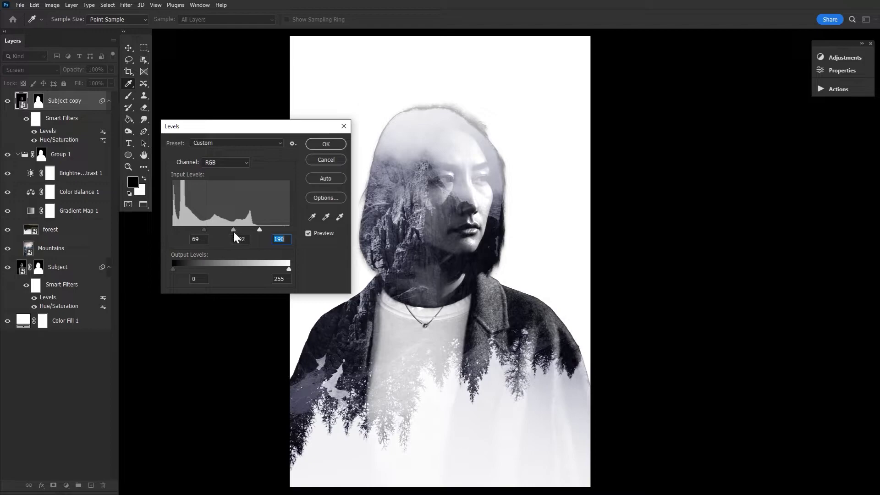
{"action": "left_click", "coordinate": [233, 231]}
{"action": "mouse_move", "coordinate": [205, 229]}
{"action": "left_mouse_down"}
{"action": "mouse_move", "coordinate": [257, 231]}
{"action": "mouse_move", "coordinate": [208, 234]}
{"action": "left_mouse_up"}
{"action": "key", "text": "shift+Tab"}
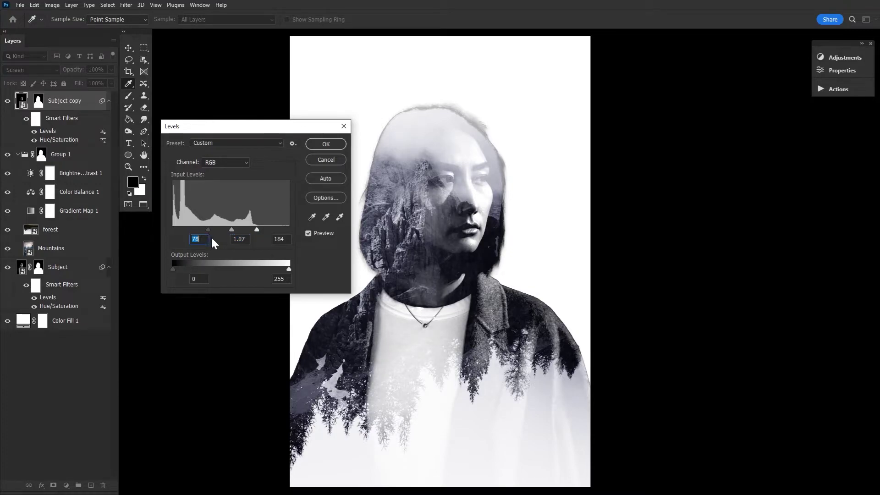
{"action": "left_click", "coordinate": [326, 144]}
{"action": "key", "text": "h"}
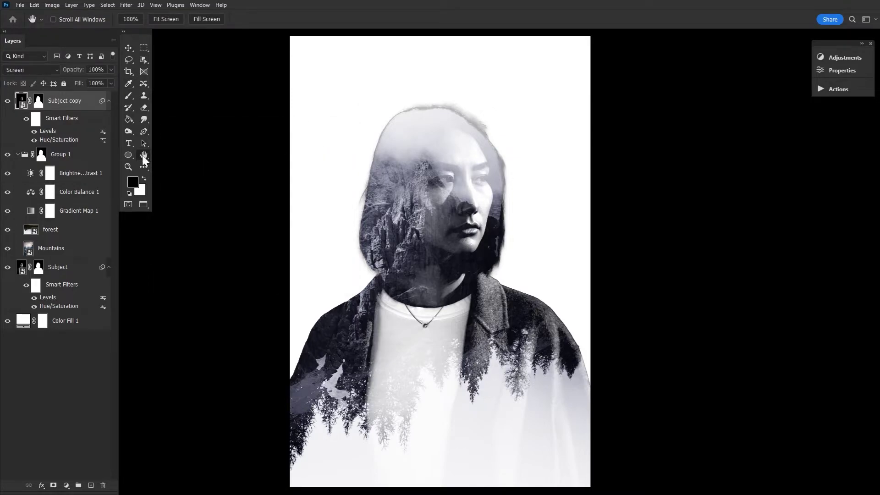
Shift the forest trees layer slightly right and down
{"action": "left_click", "coordinate": [70, 235]}
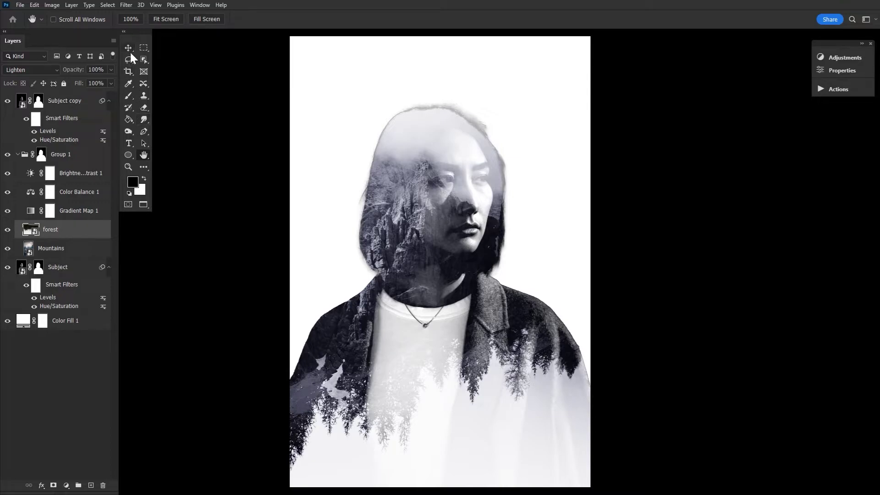
{"action": "left_click", "coordinate": [129, 47]}
{"action": "left_click_drag", "start_coordinate": [470, 334], "coordinate": [523, 343]}
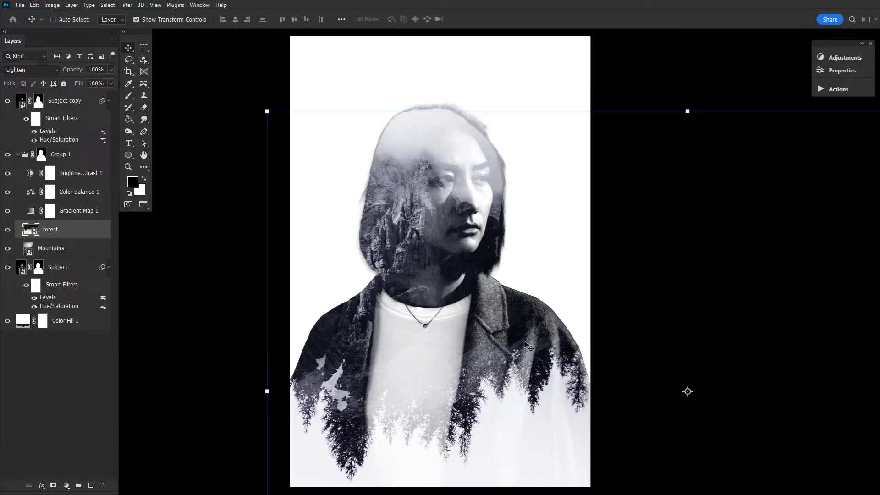
{"action": "key", "text": "ctrl+z"}
{"action": "key", "text": "ctrl+shift+z"}
Drag the Mountains image so its peak sits beside the face
{"action": "left_click", "coordinate": [74, 252]}
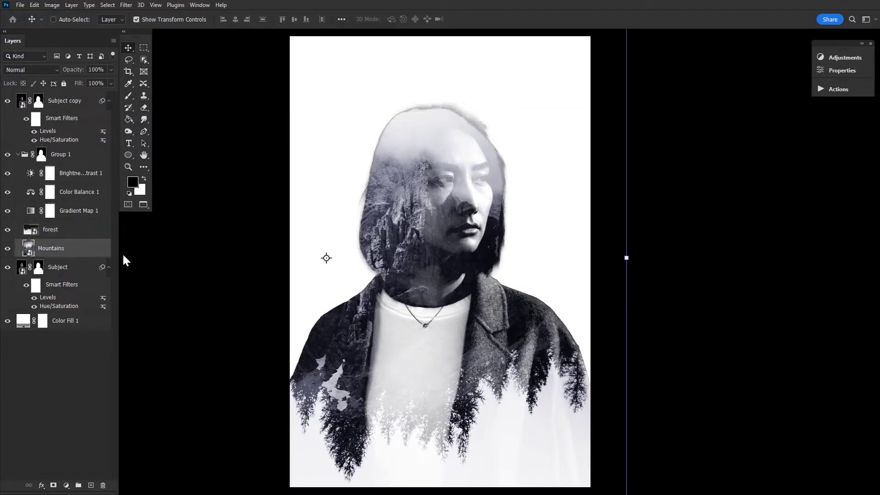
{"action": "left_click_drag", "start_coordinate": [523, 251], "coordinate": [588, 259]}
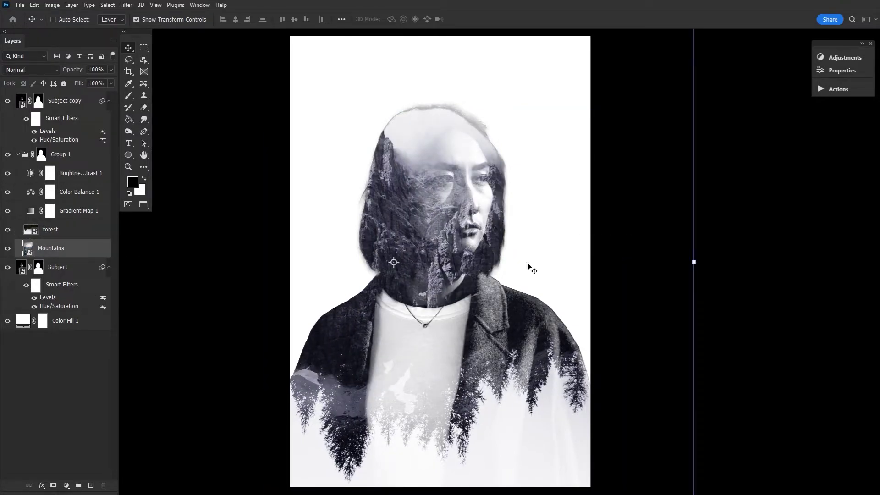
{"action": "left_click_drag", "start_coordinate": [530, 269], "coordinate": [507, 236]}
{"action": "left_click_drag", "start_coordinate": [562, 287], "coordinate": [392, 271]}
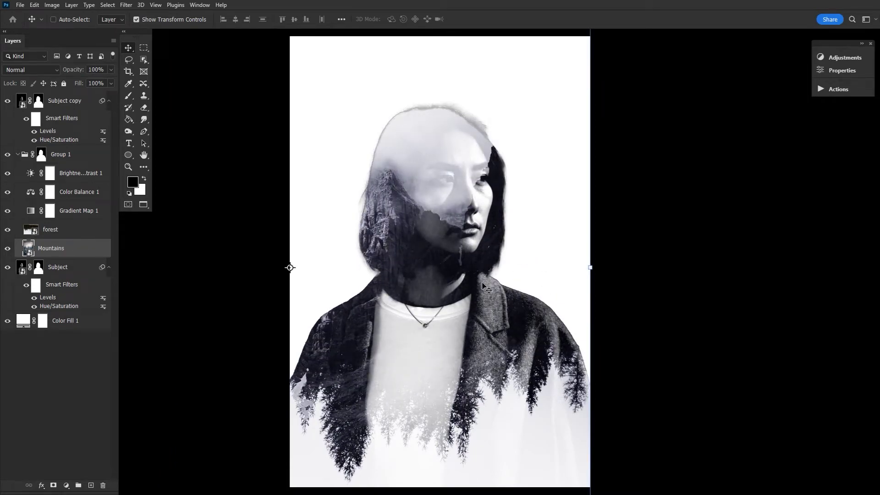
{"action": "mouse_move", "coordinate": [483, 285]}
{"action": "left_mouse_down"}
{"action": "mouse_move", "coordinate": [496, 267]}
{"action": "mouse_move", "coordinate": [496, 280]}
{"action": "left_mouse_up"}
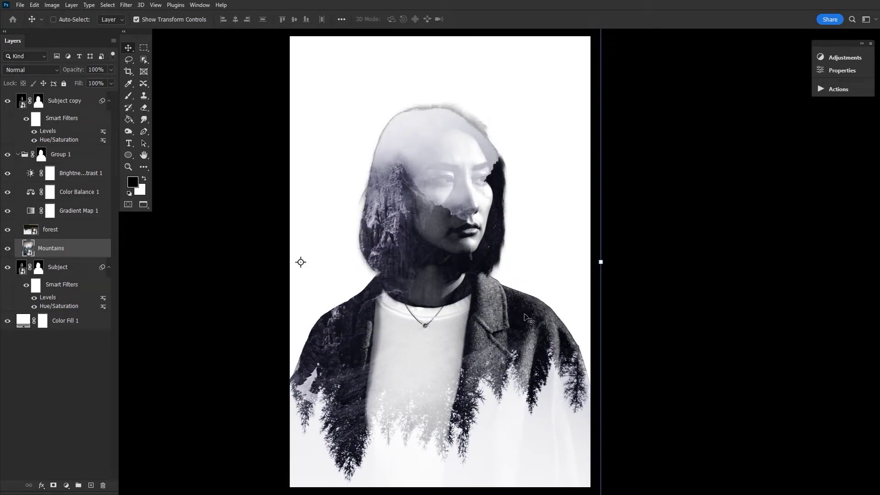
Scale the Mountains image to 146.51%, rotate it 10.69°, and fine-tune its position
{"action": "left_click_drag", "start_coordinate": [602, 260], "coordinate": [623, 257]}
{"action": "left_click_drag", "start_coordinate": [545, 223], "coordinate": [547, 235]}
{"action": "left_click_drag", "start_coordinate": [643, 238], "coordinate": [655, 277]}
{"action": "left_click_drag", "start_coordinate": [536, 258], "coordinate": [546, 276]}
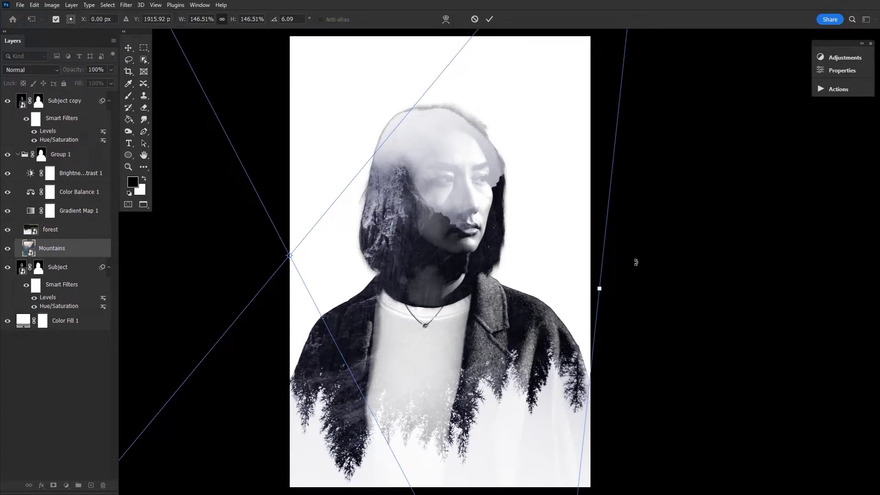
{"action": "left_click_drag", "start_coordinate": [636, 261], "coordinate": [636, 291]}
{"action": "left_click_drag", "start_coordinate": [507, 324], "coordinate": [508, 315]}
{"action": "left_click_drag", "start_coordinate": [429, 233], "coordinate": [435, 264]}
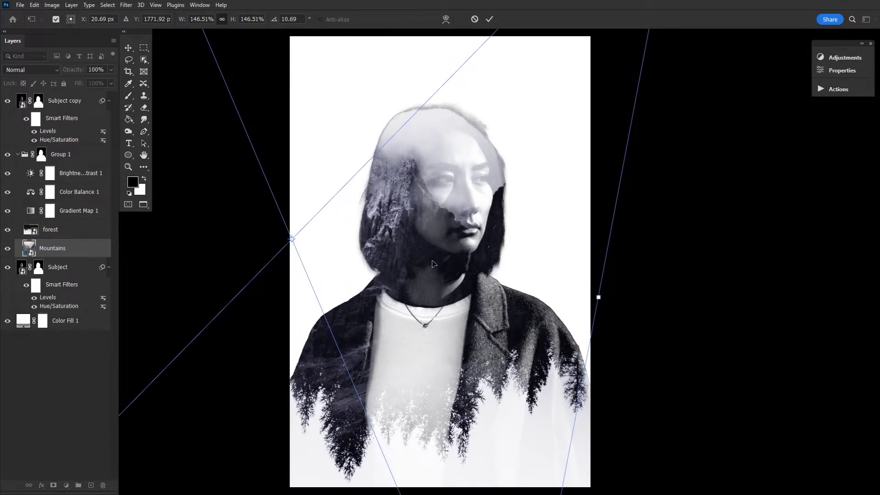
{"action": "left_click_drag", "start_coordinate": [515, 303], "coordinate": [510, 312]}
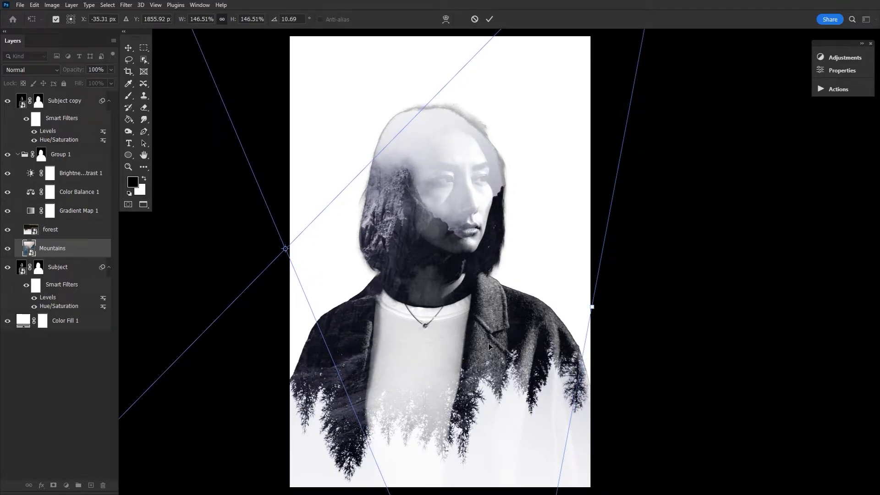
{"action": "left_click_drag", "start_coordinate": [424, 306], "coordinate": [420, 300]}
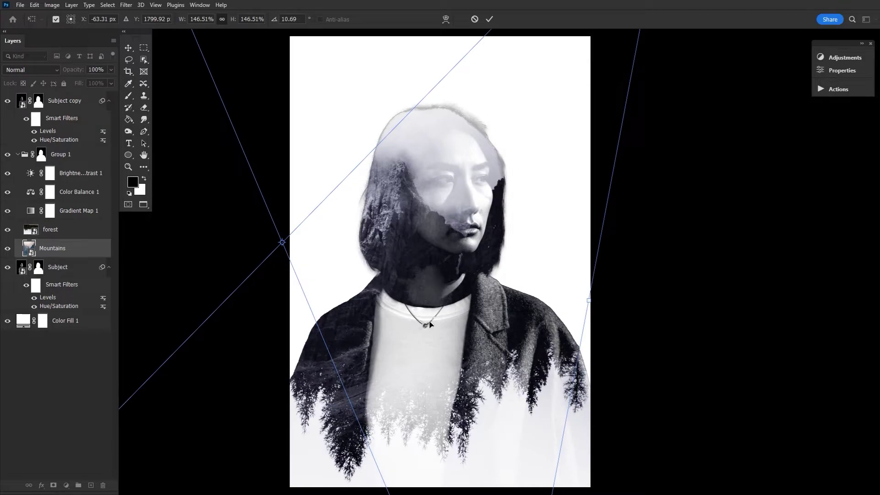
Commit the Mountains transform and add an empty Layer 1 above Subject copy
{"action": "left_click", "coordinate": [489, 19]}
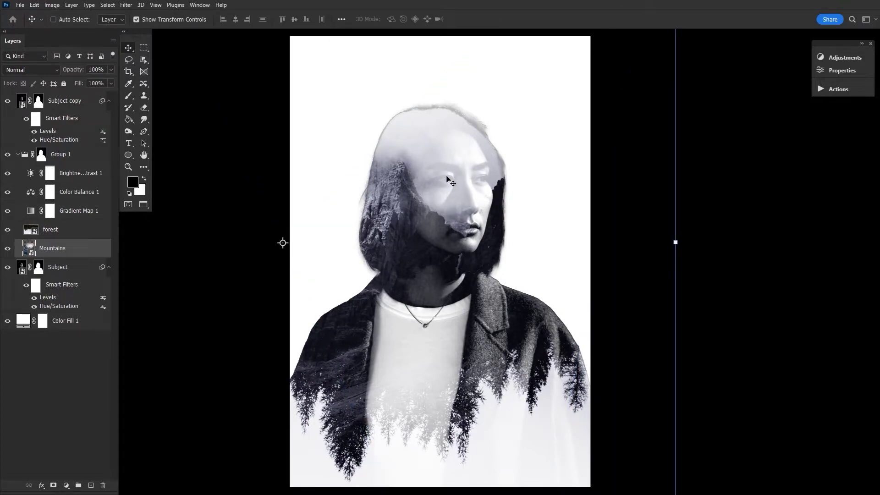
{"action": "left_click", "coordinate": [142, 156]}
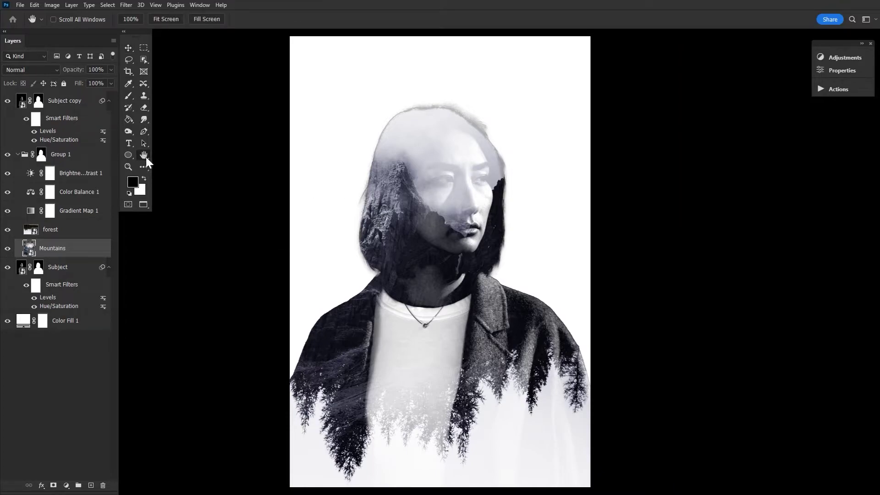
{"action": "left_click", "coordinate": [76, 103]}
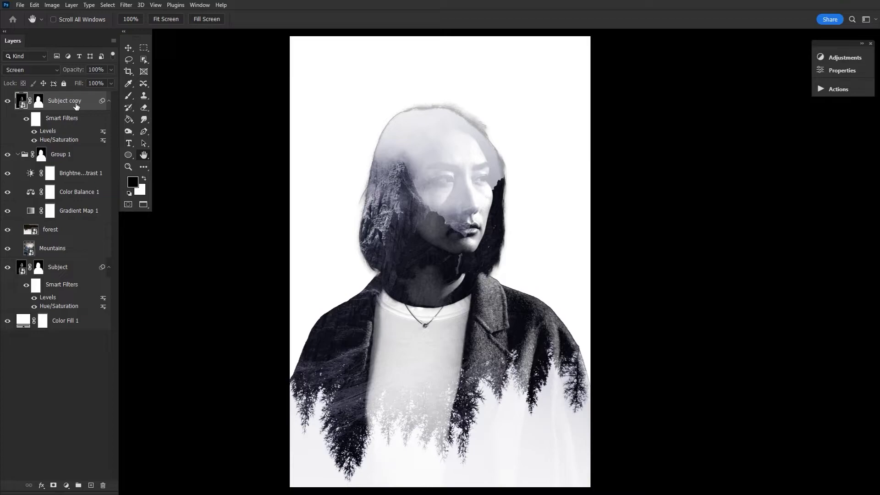
{"action": "left_click", "coordinate": [91, 484]}
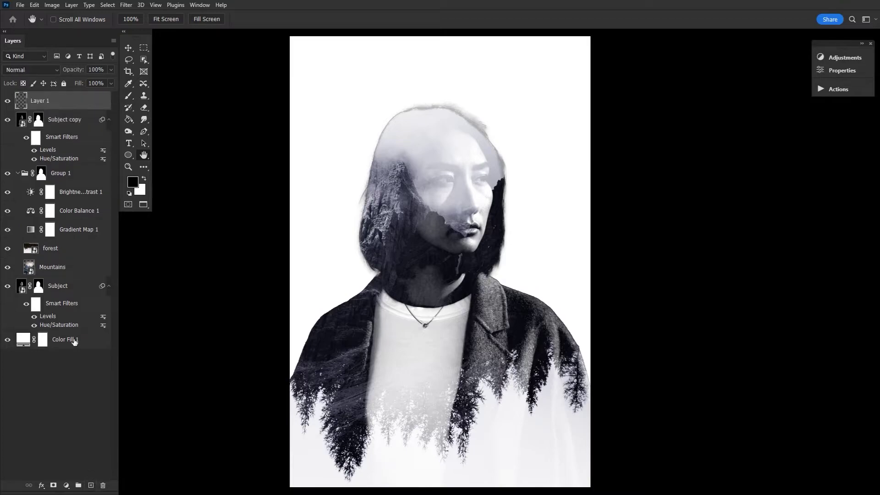
Set Layer 1 to Overlay and prepare a 250 px white brush at 9% flow
{"action": "left_click", "coordinate": [42, 71]}
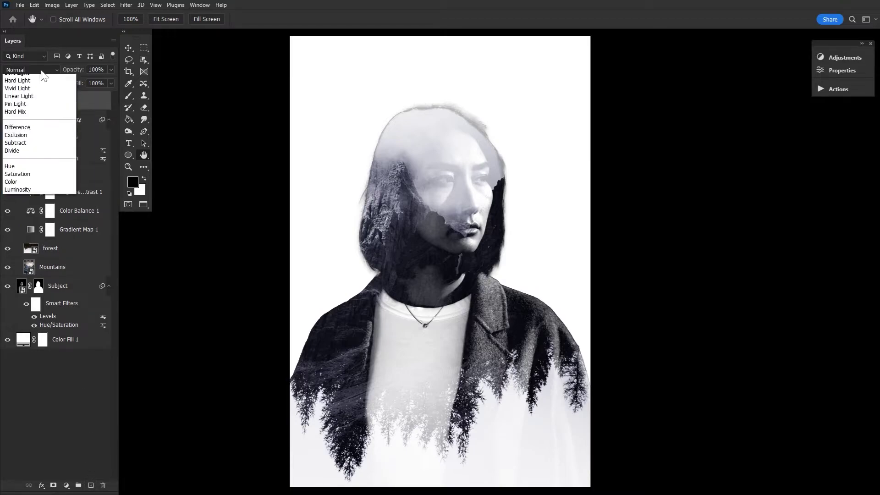
{"action": "left_click", "coordinate": [16, 196]}
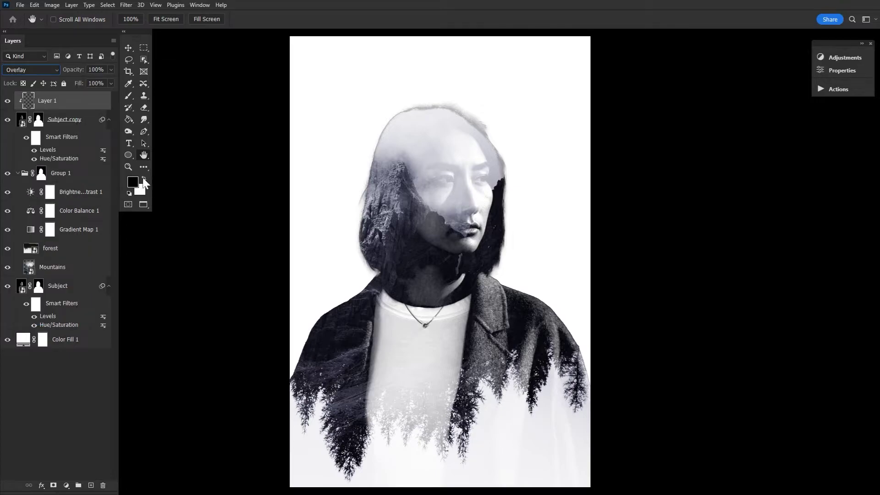
{"action": "left_click", "coordinate": [127, 97]}
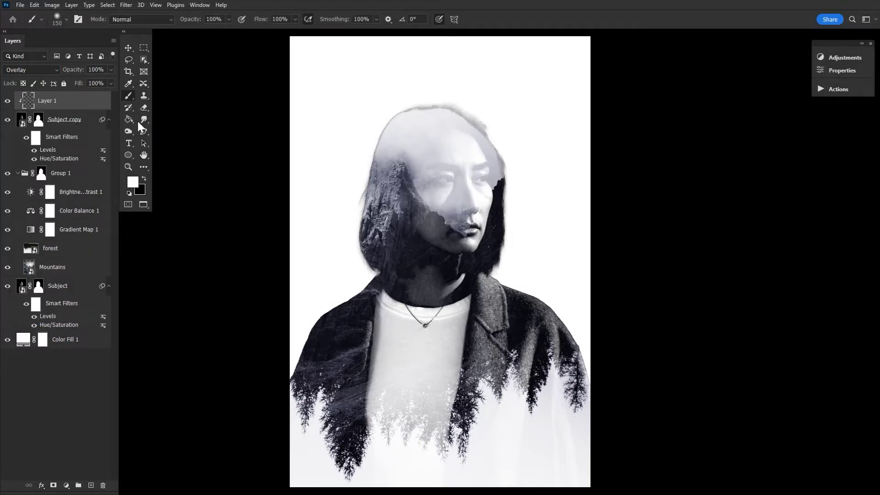
{"action": "key", "text": "bracketright"}
{"action": "key", "text": "bracketright"}
{"action": "key", "text": "bracketright"}
{"action": "key", "text": "bracketright"}
{"action": "key", "text": "bracketleft"}
{"action": "key", "text": "bracketleft"}
{"action": "key", "text": "bracketleft"}
{"action": "key", "text": "bracketleft"}
{"action": "key", "text": "bracketleft"}
{"action": "key", "text": "bracketleft"}
{"action": "key", "text": "shift+0"}
{"action": "key", "text": "shift+9"}
Paint soft white highlights along the hair and figure edges, then fade the layer to 49%
{"action": "mouse_move", "coordinate": [517, 181]}
{"action": "left_mouse_down"}
{"action": "mouse_move", "coordinate": [487, 149]}
{"action": "mouse_move", "coordinate": [507, 143]}
{"action": "left_mouse_up"}
{"action": "mouse_move", "coordinate": [509, 204]}
{"action": "left_mouse_down"}
{"action": "mouse_move", "coordinate": [383, 108]}
{"action": "mouse_move", "coordinate": [584, 328]}
{"action": "mouse_move", "coordinate": [314, 471]}
{"action": "mouse_move", "coordinate": [460, 166]}
{"action": "left_mouse_up"}
{"action": "left_click_drag", "start_coordinate": [82, 70], "coordinate": [59, 72]}
{"action": "key", "text": "bracketleft"}
{"action": "key", "text": "bracketleft"}
{"action": "key", "text": "bracketleft"}
{"action": "key", "text": "bracketleft"}
{"action": "key", "text": "bracketleft"}
{"action": "key", "text": "bracketleft"}
{"action": "key", "text": "bracketleft"}
{"action": "key", "text": "bracketleft"}
{"action": "left_click", "coordinate": [143, 155]}
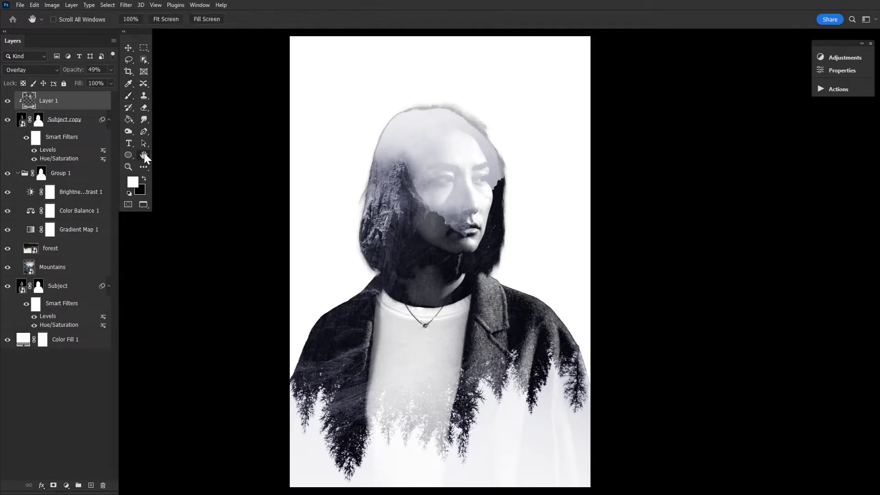
Add Layer 2 just above Group 1 and set it to Soft Light
{"action": "left_click", "coordinate": [92, 485]}
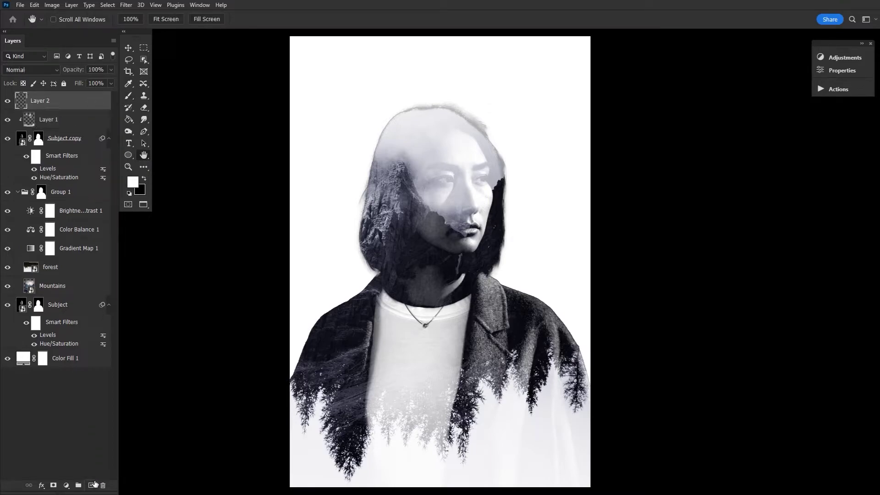
{"action": "left_click_drag", "start_coordinate": [60, 102], "coordinate": [63, 183]}
{"action": "left_click", "coordinate": [30, 70]}
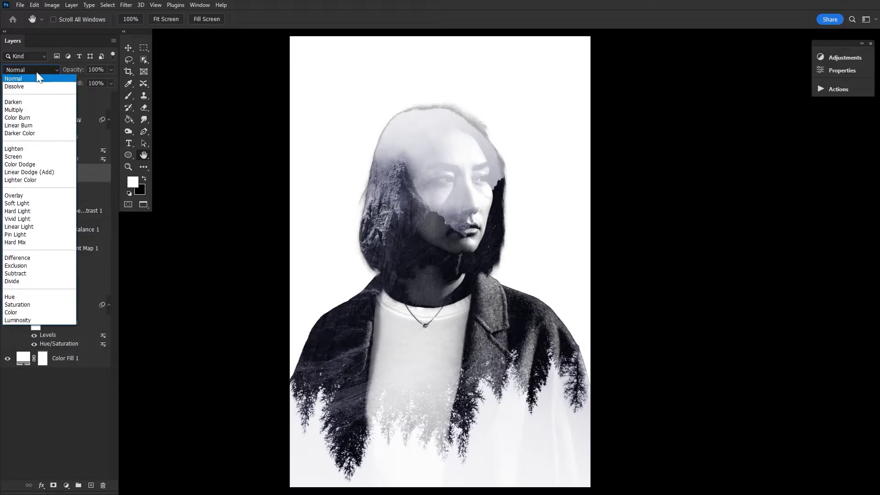
{"action": "left_click", "coordinate": [37, 203]}
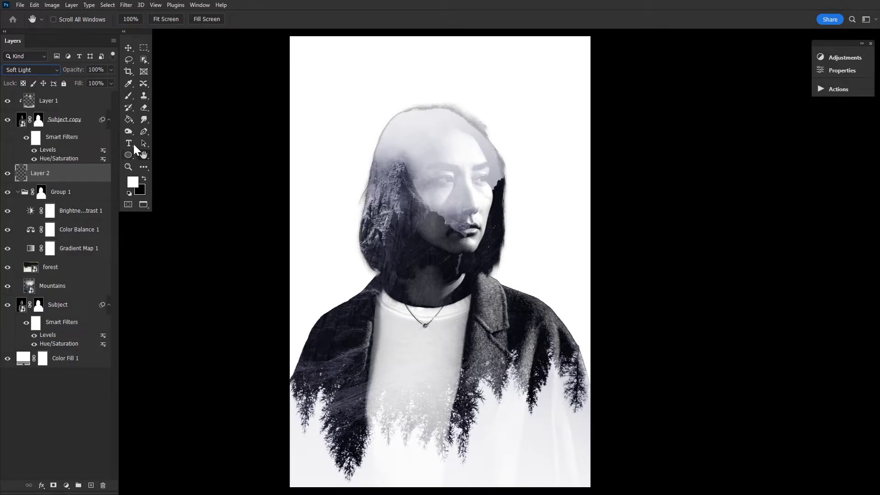
Paint black with a growing brush over face shadows, the neck and left hair
{"action": "left_click", "coordinate": [128, 95]}
{"action": "left_click", "coordinate": [144, 178]}
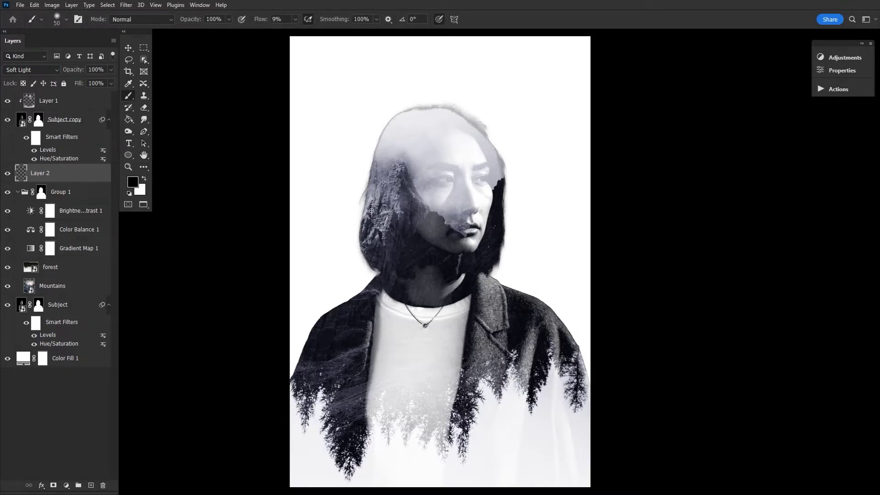
{"action": "key", "text": "bracketright"}
{"action": "key", "text": "bracketright"}
{"action": "key", "text": "bracketright"}
{"action": "key", "text": "bracketright"}
{"action": "key", "text": "bracketright"}
{"action": "key", "text": "bracketright"}
{"action": "mouse_move", "coordinate": [467, 229]}
{"action": "left_mouse_down"}
{"action": "mouse_move", "coordinate": [454, 201]}
{"action": "mouse_move", "coordinate": [464, 229]}
{"action": "mouse_move", "coordinate": [484, 162]}
{"action": "mouse_move", "coordinate": [483, 176]}
{"action": "mouse_move", "coordinate": [465, 165]}
{"action": "mouse_move", "coordinate": [449, 183]}
{"action": "mouse_move", "coordinate": [437, 163]}
{"action": "mouse_move", "coordinate": [438, 183]}
{"action": "left_mouse_up"}
{"action": "key", "text": "bracketright"}
{"action": "key", "text": "bracketright"}
{"action": "key", "text": "bracketright"}
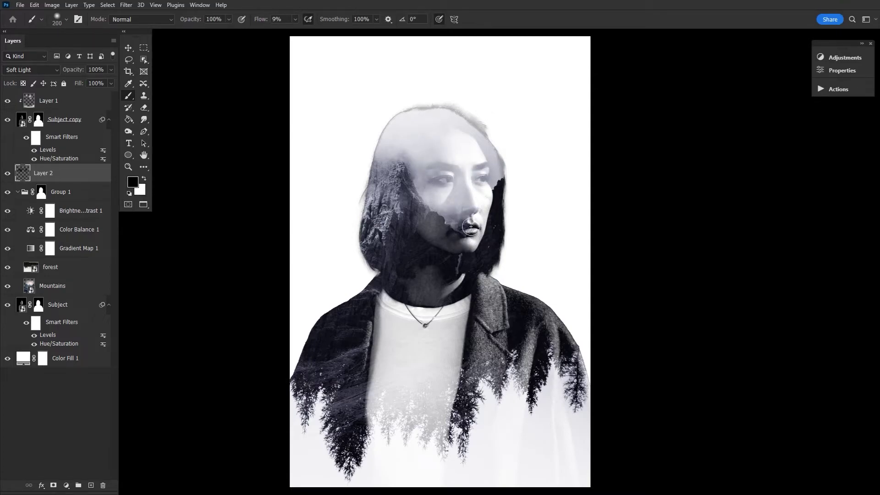
{"action": "key", "text": "bracketright"}
{"action": "key", "text": "bracketright"}
{"action": "key", "text": "bracketright"}
{"action": "key", "text": "bracketright"}
{"action": "key", "text": "bracketright"}
{"action": "key", "text": "bracketright"}
{"action": "mouse_move", "coordinate": [442, 292]}
{"action": "left_mouse_down"}
{"action": "mouse_move", "coordinate": [415, 230]}
{"action": "mouse_move", "coordinate": [404, 257]}
{"action": "left_mouse_up"}
Shrink the brush and raise its flow to 100% for finer burning
{"action": "key", "text": "bracketleft"}
{"action": "key", "text": "bracketleft"}
{"action": "key", "text": "bracketleft"}
{"action": "key", "text": "bracketleft"}
{"action": "key", "text": "bracketleft"}
{"action": "key", "text": "bracketleft"}
{"action": "key", "text": "bracketleft"}
{"action": "key", "text": "bracketleft"}
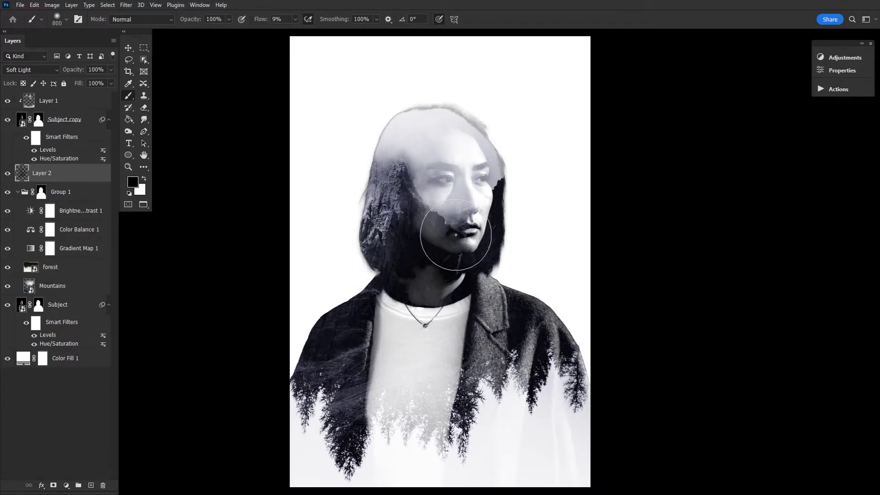
{"action": "key", "text": "shift+0"}
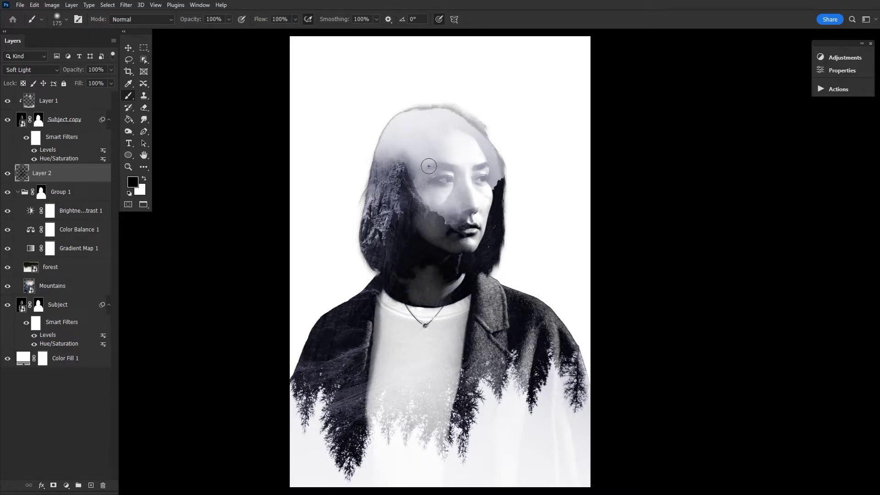
{"action": "key", "text": "bracketright"}
{"action": "key", "text": "bracketright"}
{"action": "key", "text": "bracketright"}
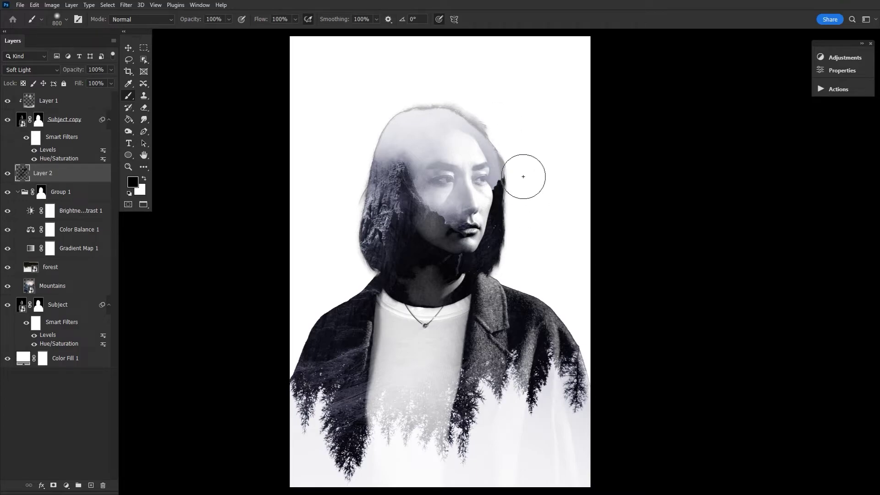
{"action": "key", "text": "bracketleft"}
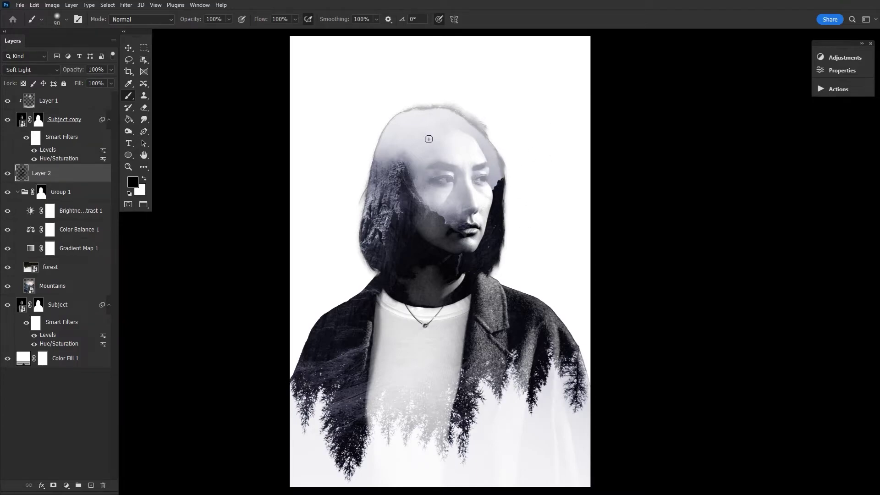
{"action": "key", "text": "bracketleft"}
{"action": "key", "text": "bracketright"}
{"action": "key", "text": "bracketright"}
{"action": "key", "text": "bracketright"}
{"action": "key", "text": "bracketright"}
{"action": "key", "text": "bracketright"}
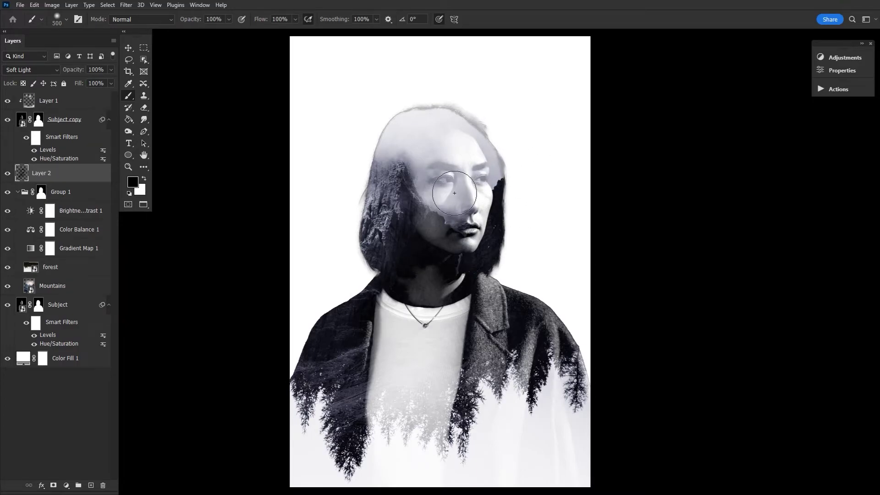
Toggle Layer 2 to compare the effect, then hide the original Subject layer
{"action": "left_click", "coordinate": [8, 174]}
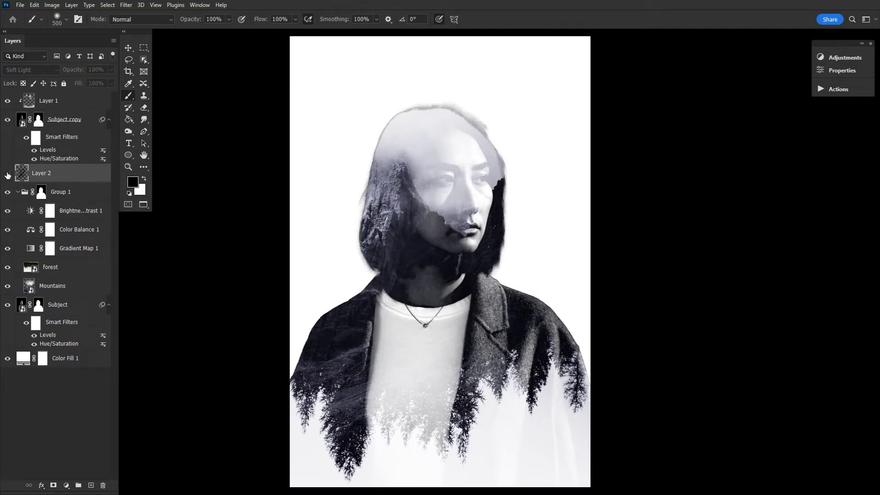
{"action": "left_click", "coordinate": [8, 174]}
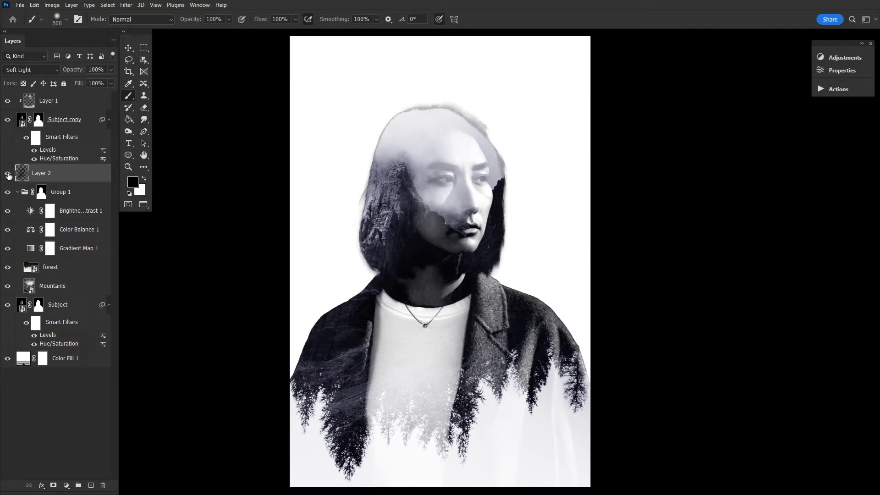
{"action": "left_click", "coordinate": [35, 122]}
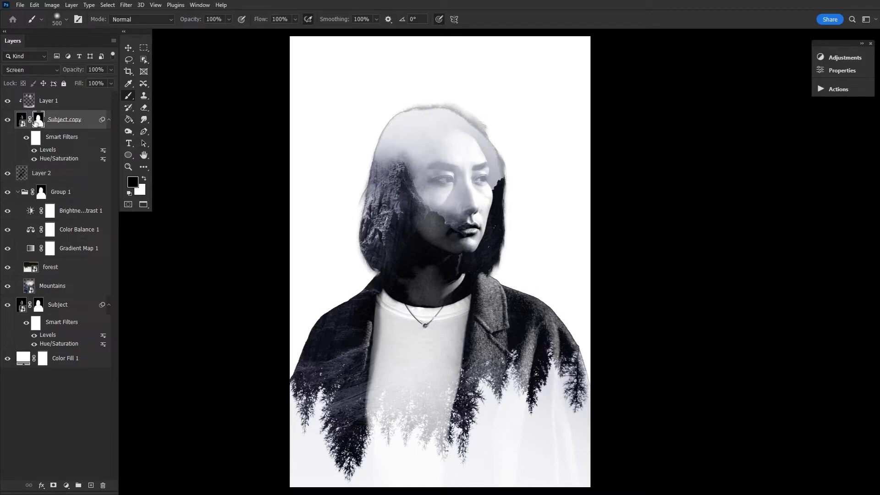
{"action": "left_click", "coordinate": [74, 312]}
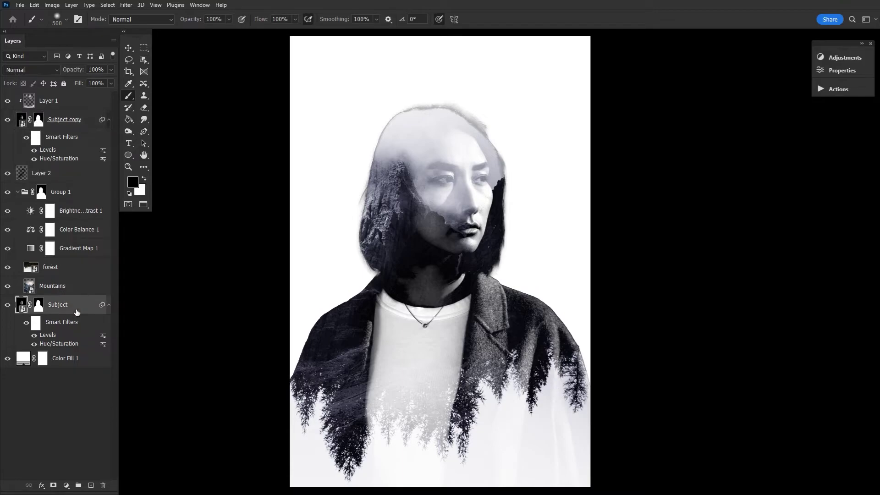
{"action": "left_click", "coordinate": [7, 305]}
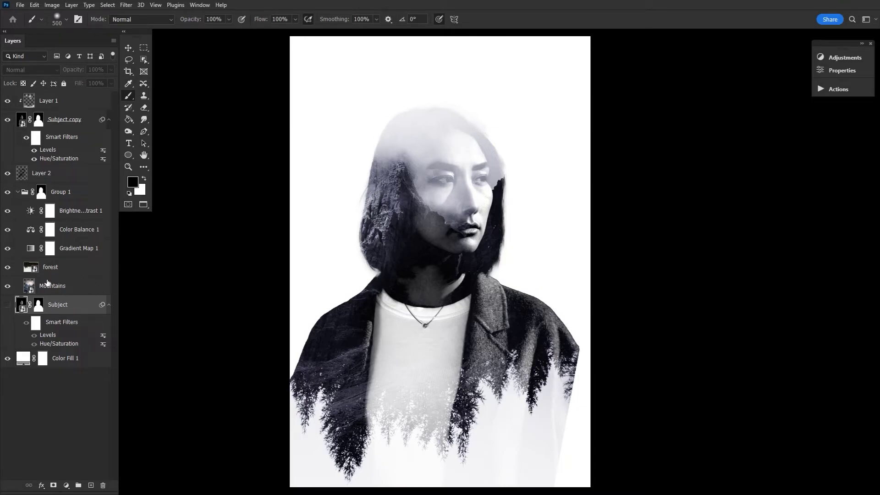
Enlarge and reposition the forest trees layer, committing the transform
{"action": "left_click", "coordinate": [63, 272]}
{"action": "left_click", "coordinate": [128, 48]}
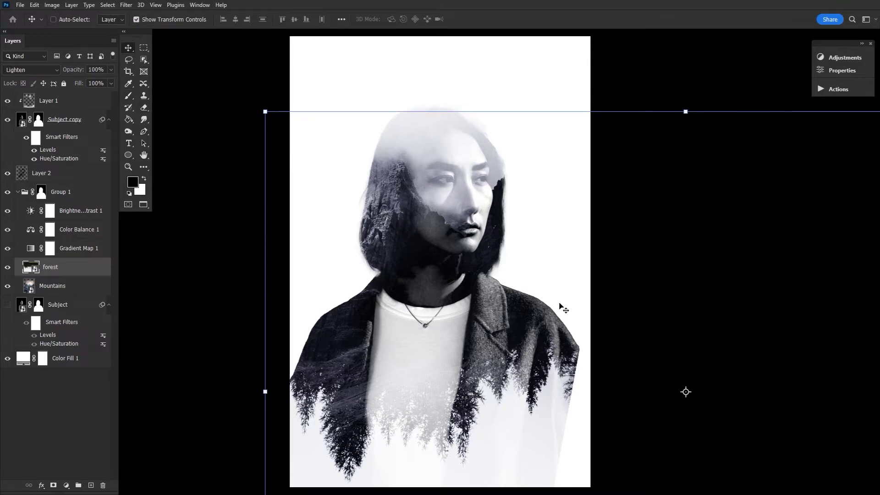
{"action": "left_click", "coordinate": [265, 391]}
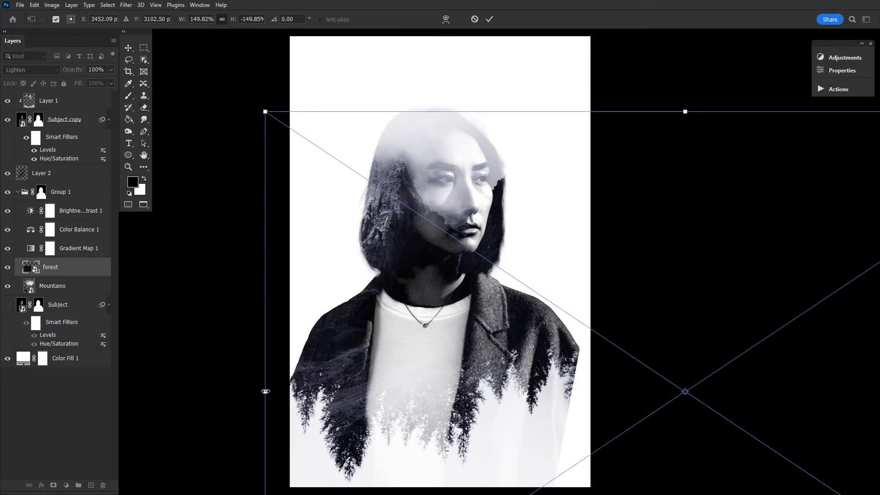
{"action": "left_click_drag", "start_coordinate": [266, 391], "coordinate": [213, 389]}
{"action": "left_click_drag", "start_coordinate": [466, 328], "coordinate": [482, 335]}
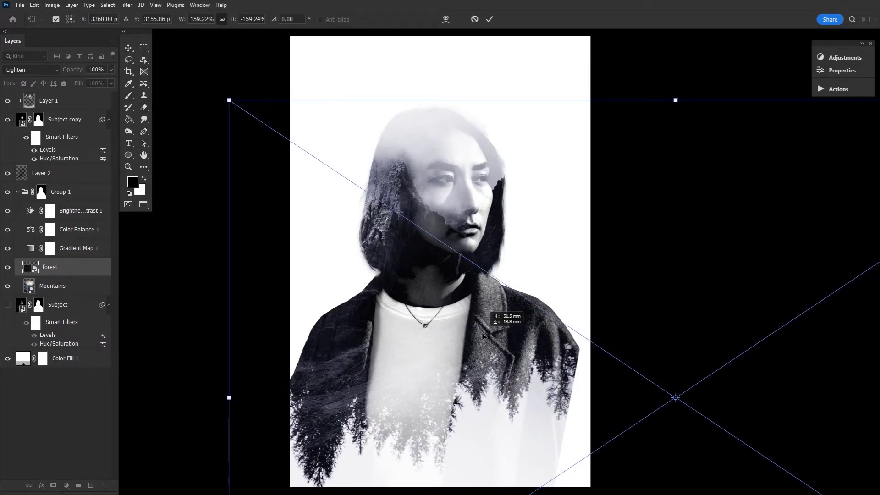
{"action": "left_click", "coordinate": [489, 19]}
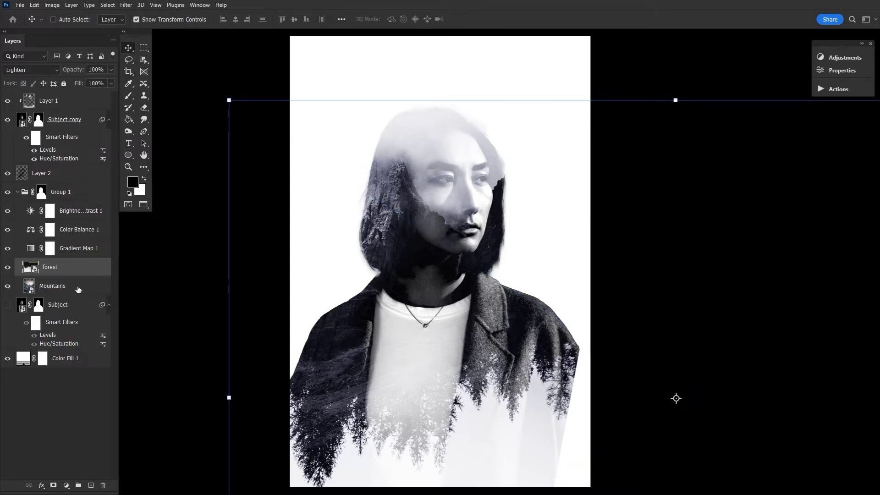
Scale the Mountains image up to about 158% and commit
{"action": "left_click", "coordinate": [78, 289]}
{"action": "left_click", "coordinate": [674, 242]}
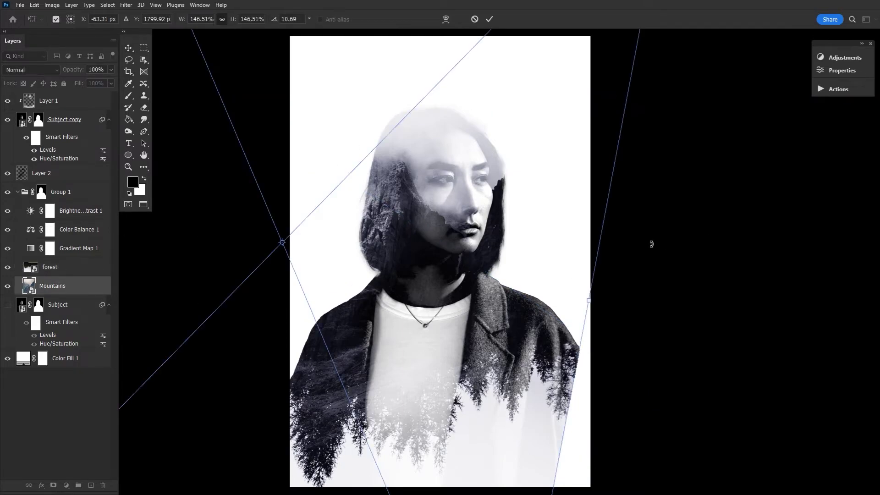
{"action": "mouse_move", "coordinate": [598, 248]}
{"action": "left_mouse_down"}
{"action": "mouse_move", "coordinate": [639, 248]}
{"action": "mouse_move", "coordinate": [581, 246]}
{"action": "left_mouse_up"}
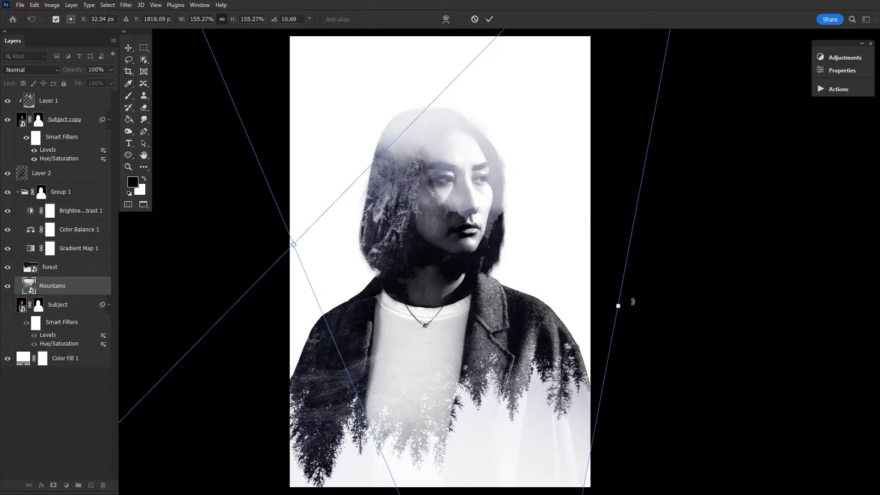
{"action": "left_click_drag", "start_coordinate": [621, 307], "coordinate": [624, 310]}
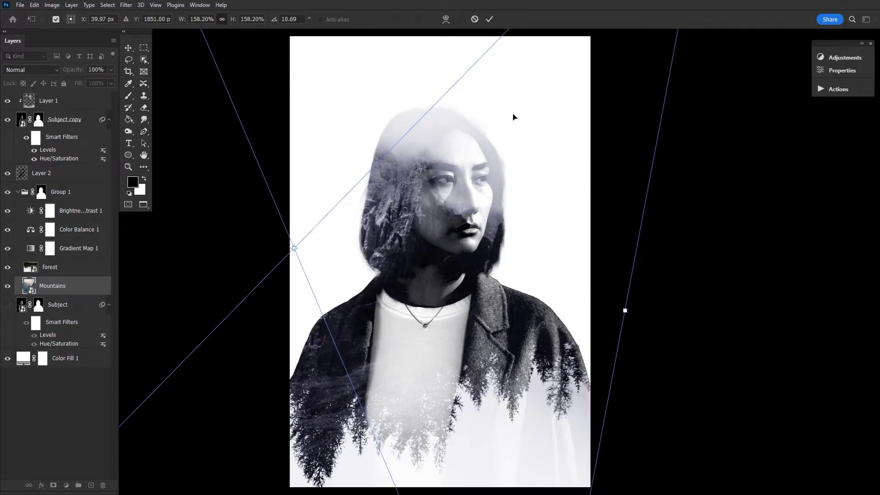
{"action": "left_click", "coordinate": [490, 19]}
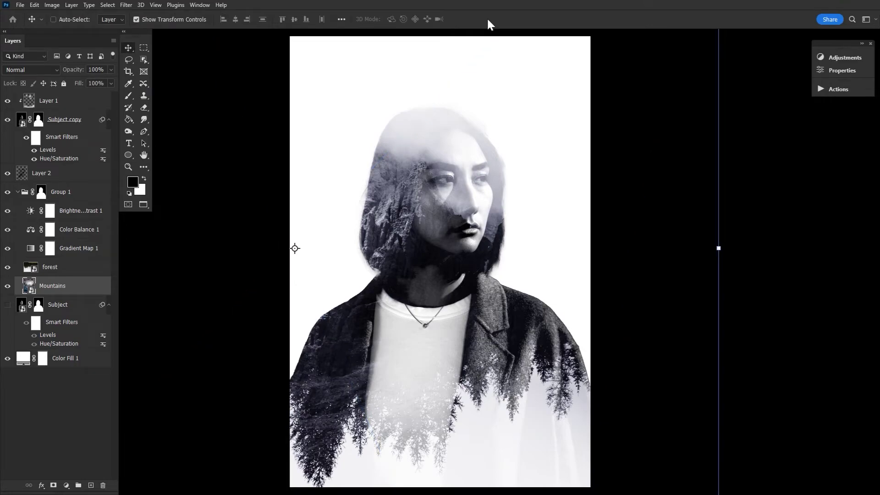
Add a Curves adjustment above Layer 1 with an RGB S-curve for contrast
{"action": "left_click", "coordinate": [84, 103]}
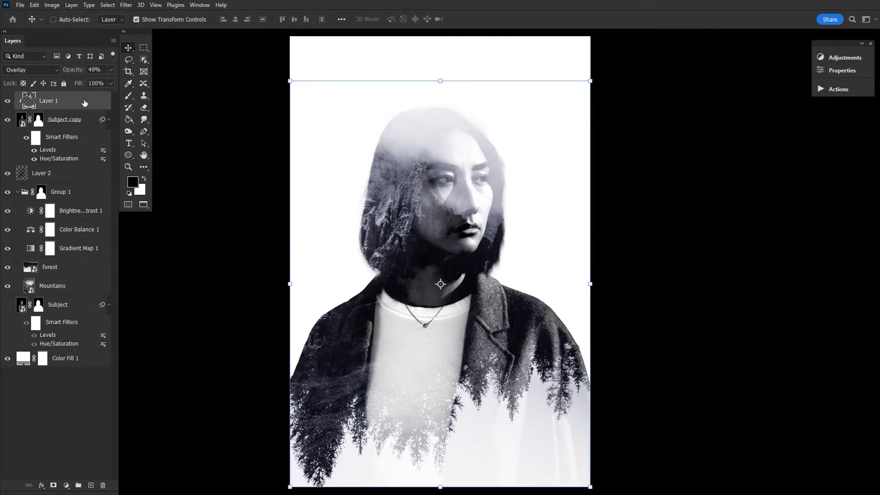
{"action": "left_click", "coordinate": [831, 59]}
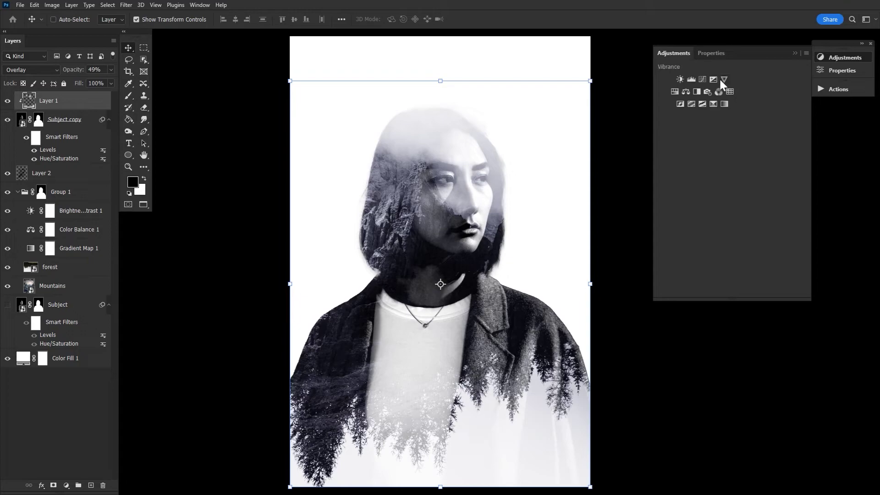
{"action": "left_click", "coordinate": [701, 79]}
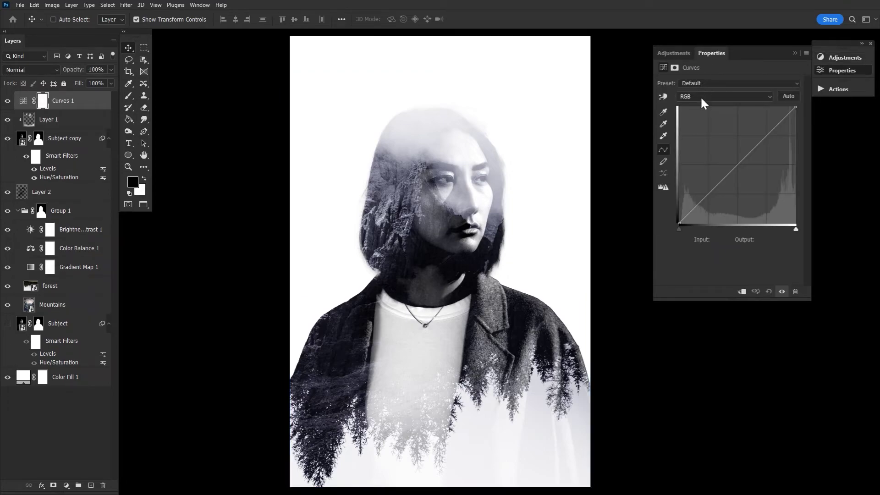
{"action": "left_click_drag", "start_coordinate": [710, 180], "coordinate": [712, 197]}
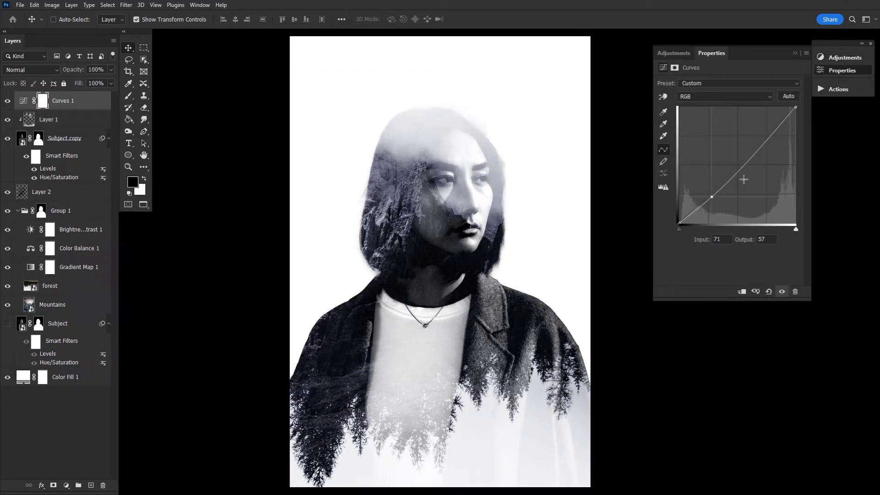
{"action": "left_click_drag", "start_coordinate": [774, 128], "coordinate": [770, 123]}
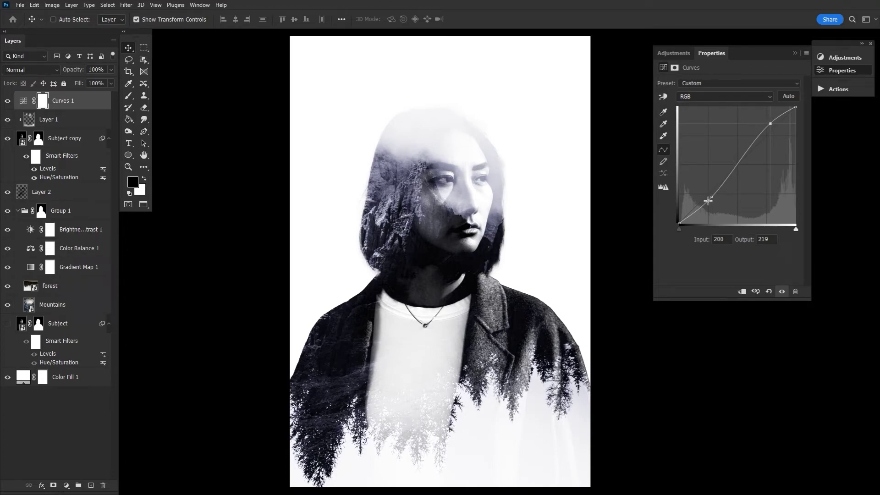
In the Blue channel, lift the shadows and lower the highlights toward yellow
{"action": "left_click", "coordinate": [695, 97]}
{"action": "left_click", "coordinate": [689, 128]}
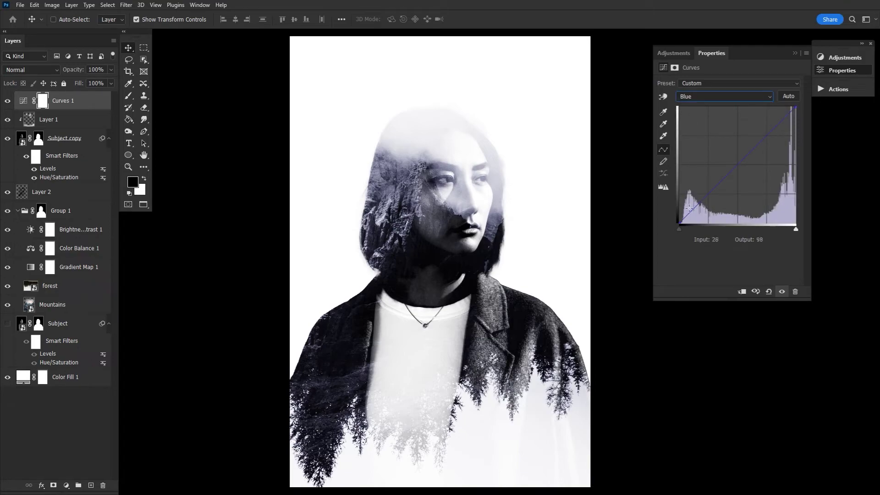
{"action": "mouse_move", "coordinate": [678, 223]}
{"action": "left_mouse_down"}
{"action": "mouse_move", "coordinate": [677, 205]}
{"action": "mouse_move", "coordinate": [678, 215]}
{"action": "left_mouse_up"}
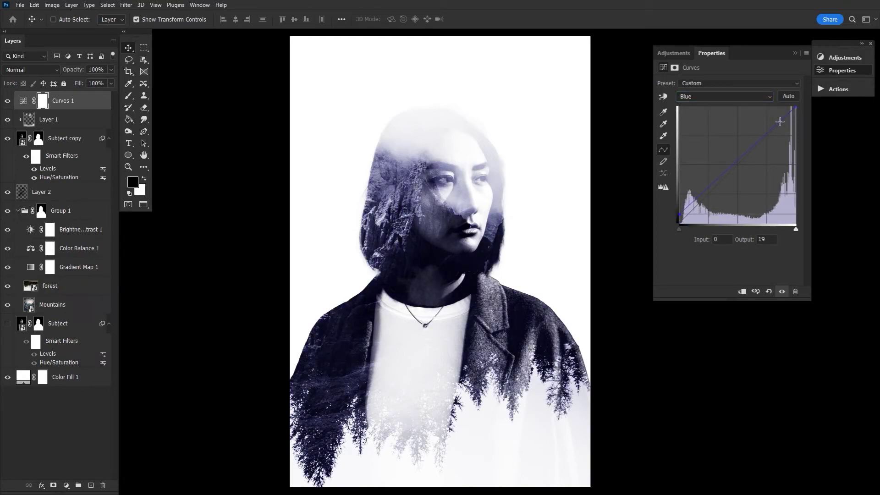
{"action": "left_click_drag", "start_coordinate": [796, 109], "coordinate": [805, 126]}
{"action": "left_click_drag", "start_coordinate": [678, 214], "coordinate": [679, 209]}
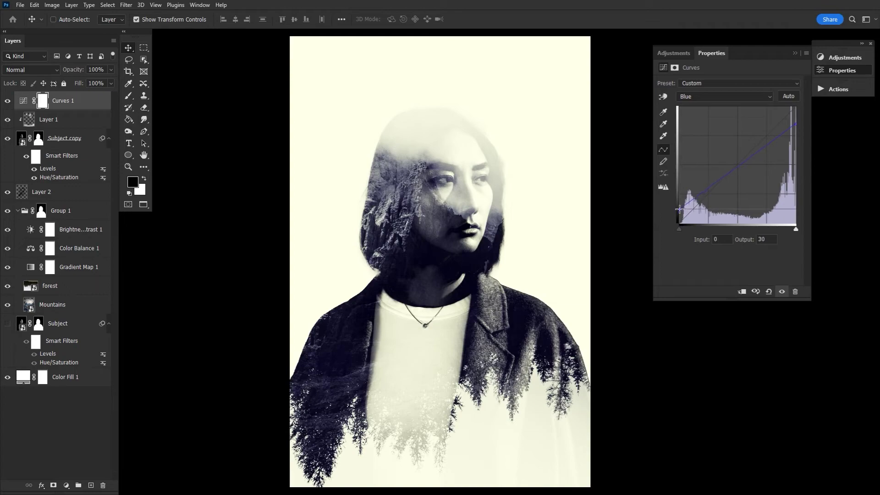
Deepen the shadows with an extra point on the lower RGB curve
{"action": "left_click", "coordinate": [698, 97]}
{"action": "left_click", "coordinate": [697, 106]}
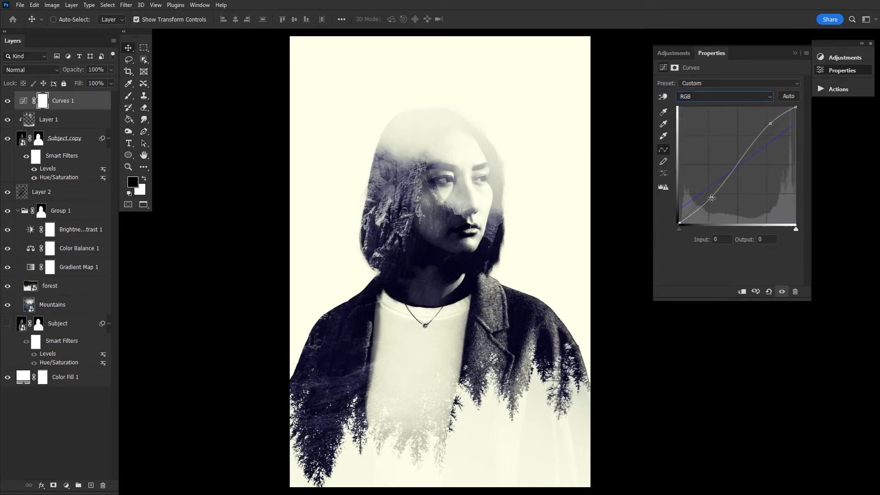
{"action": "left_click", "coordinate": [710, 197]}
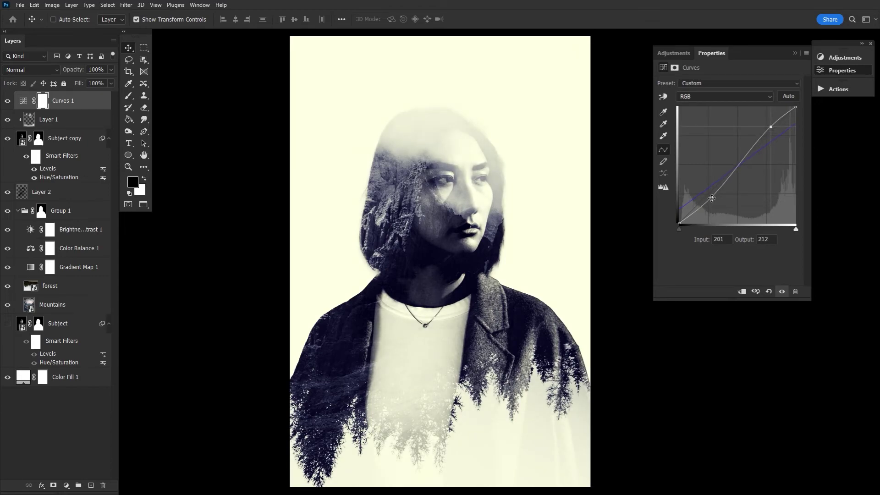
{"action": "left_click_drag", "start_coordinate": [712, 198], "coordinate": [715, 201]}
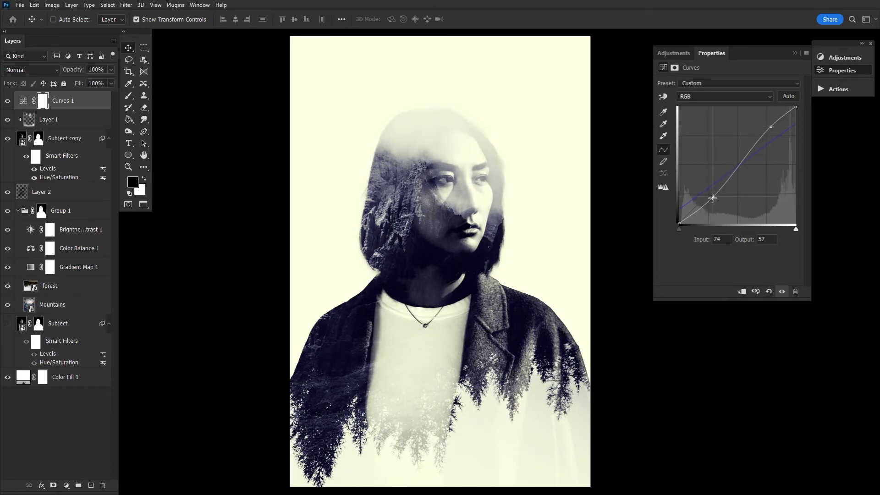